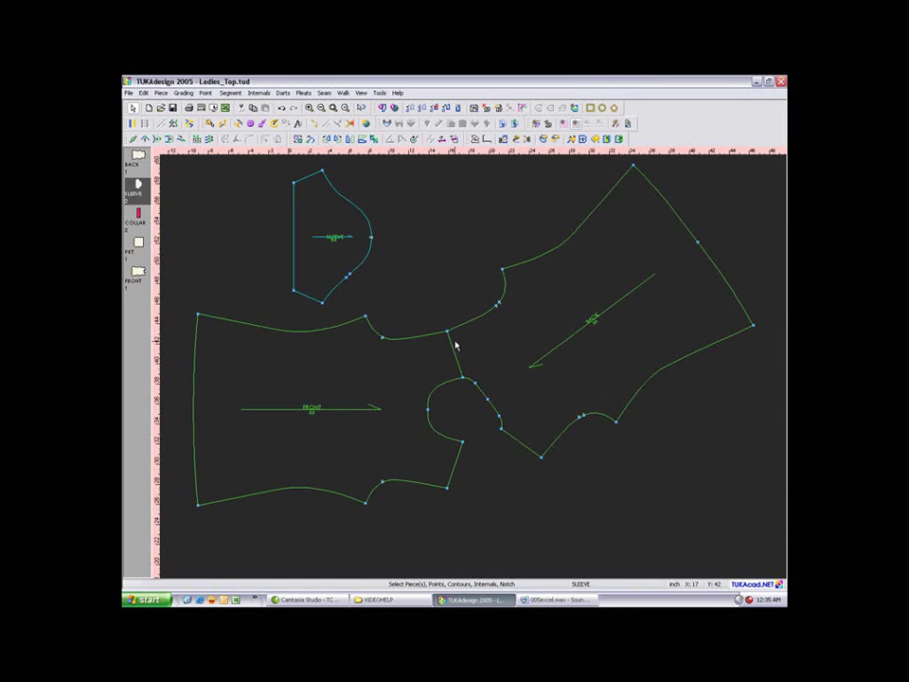
Step: Walk the sleeve along the front armhole, matching the sleeve's upper underarm point to the front's upper underarm point
{"action": "left_click", "coordinate": [476, 140]}
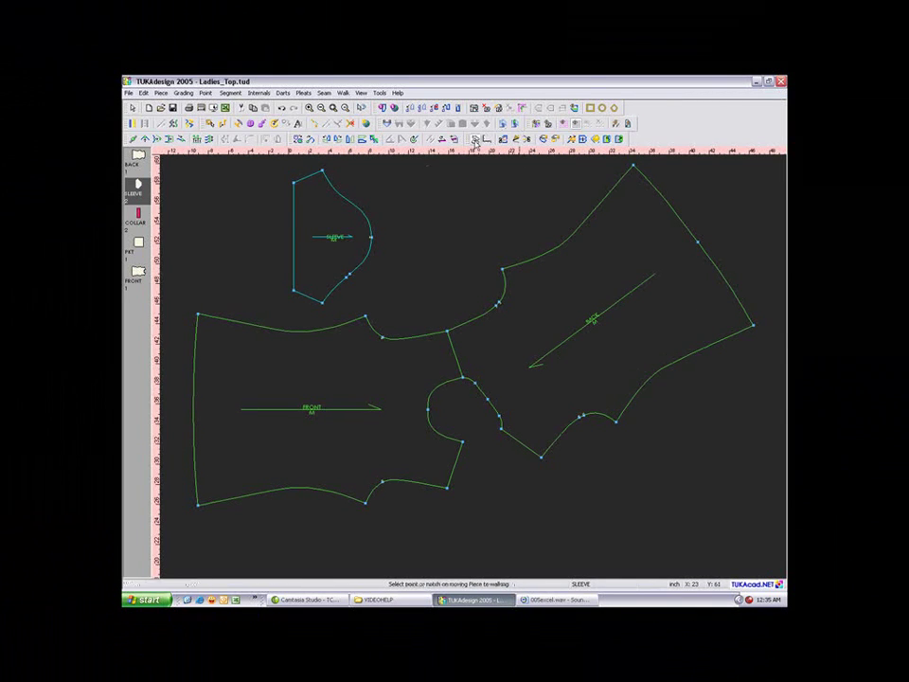
{"action": "left_click", "coordinate": [322, 172]}
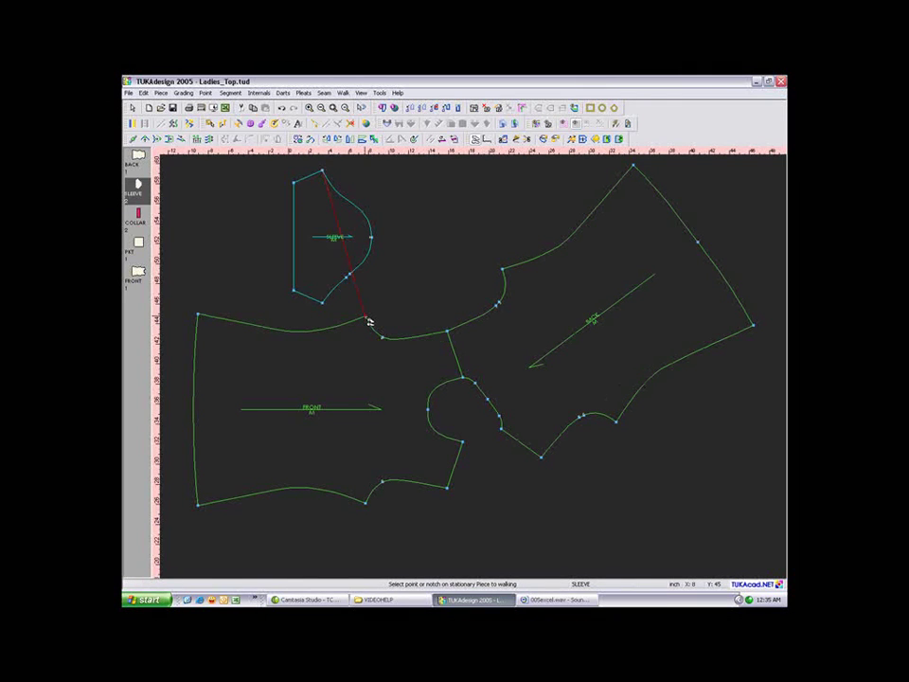
{"action": "left_click", "coordinate": [367, 319]}
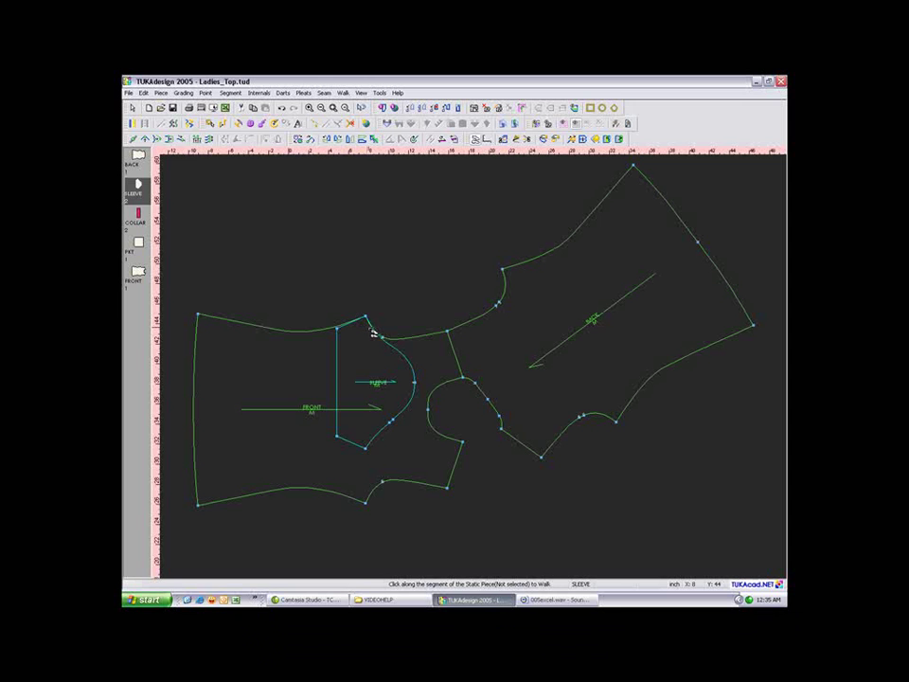
{"action": "left_click", "coordinate": [396, 345]}
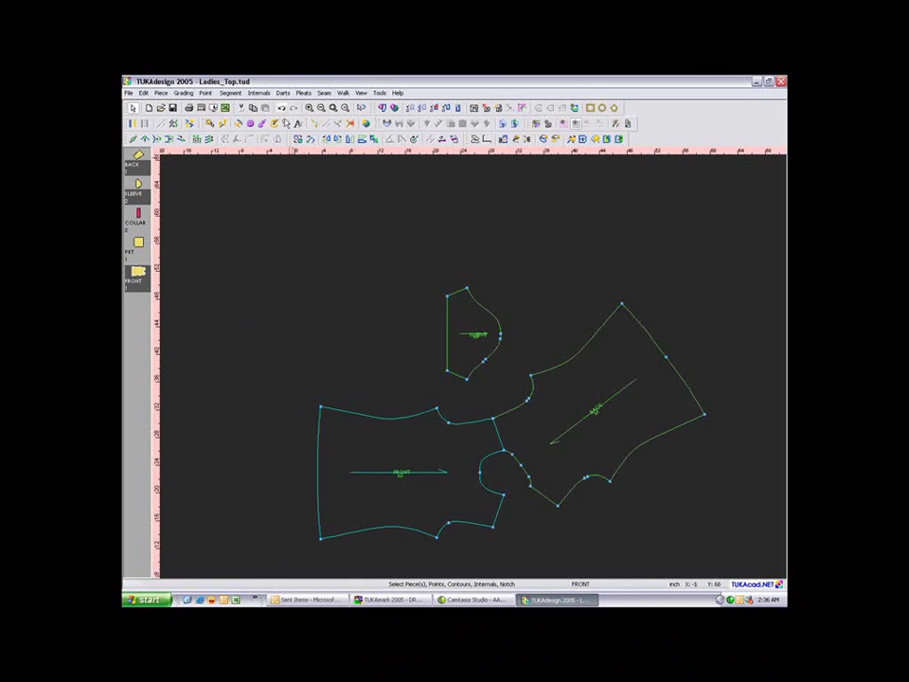
Step: Start a segment length comparison and add the front piece's upper armhole, from underarm to shoulder, as a positive length
{"action": "left_click", "coordinate": [229, 93]}
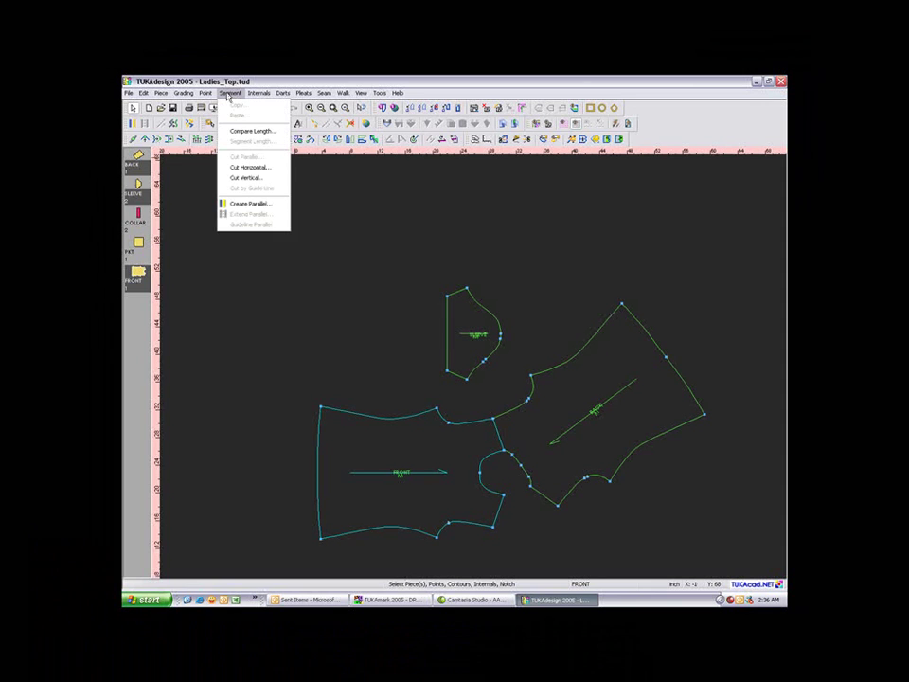
{"action": "left_click", "coordinate": [235, 133]}
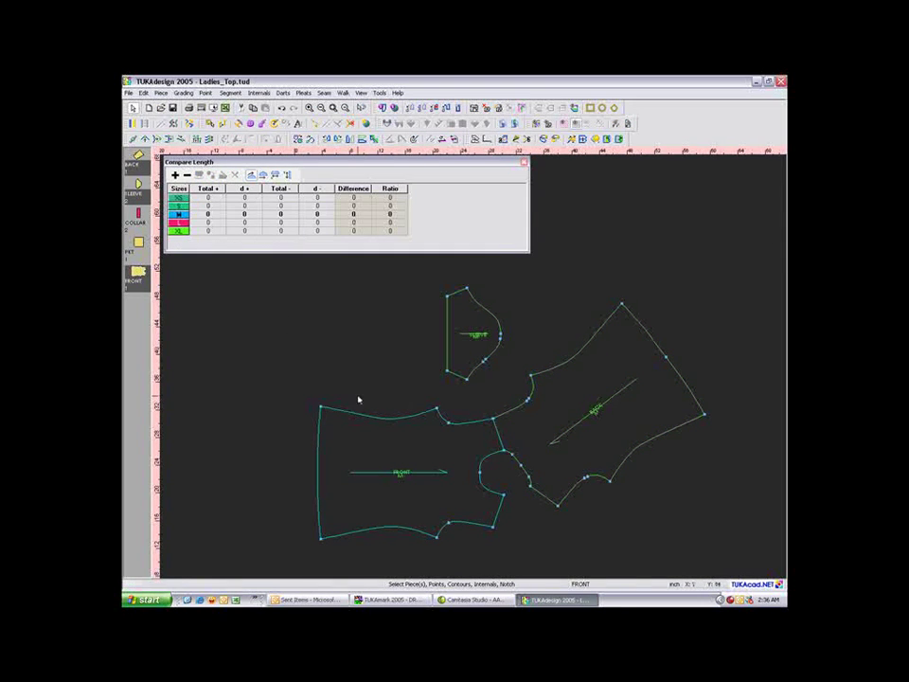
{"action": "left_click", "coordinate": [436, 409]}
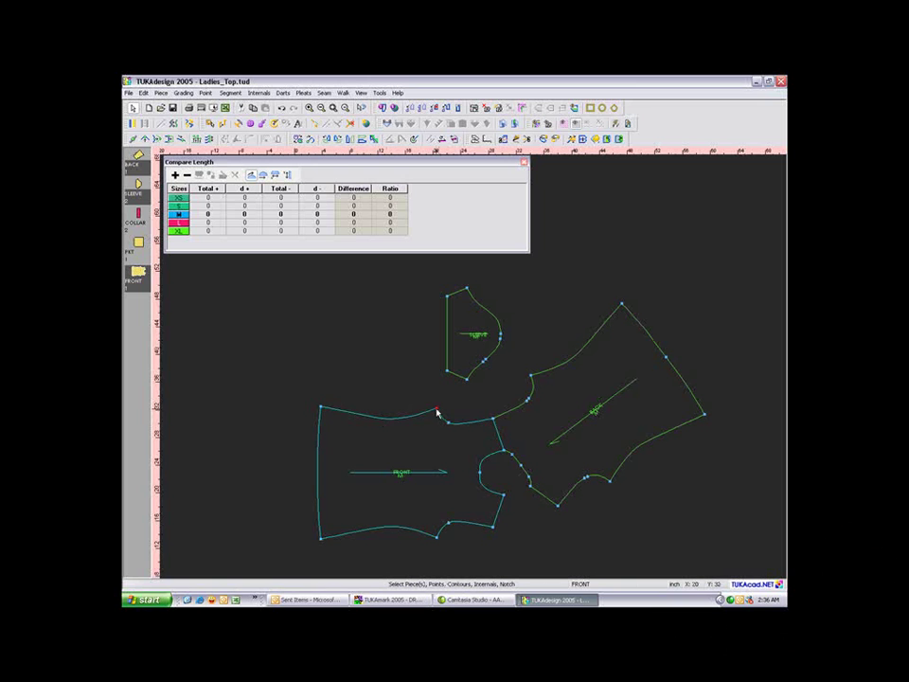
{"action": "left_click", "coordinate": [492, 418]}
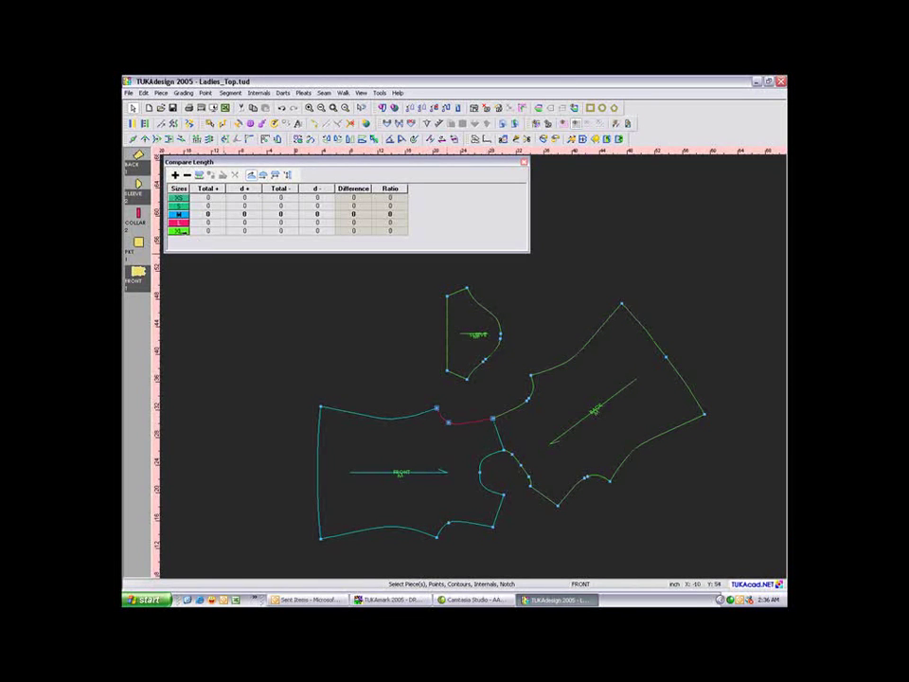
{"action": "left_click", "coordinate": [175, 175]}
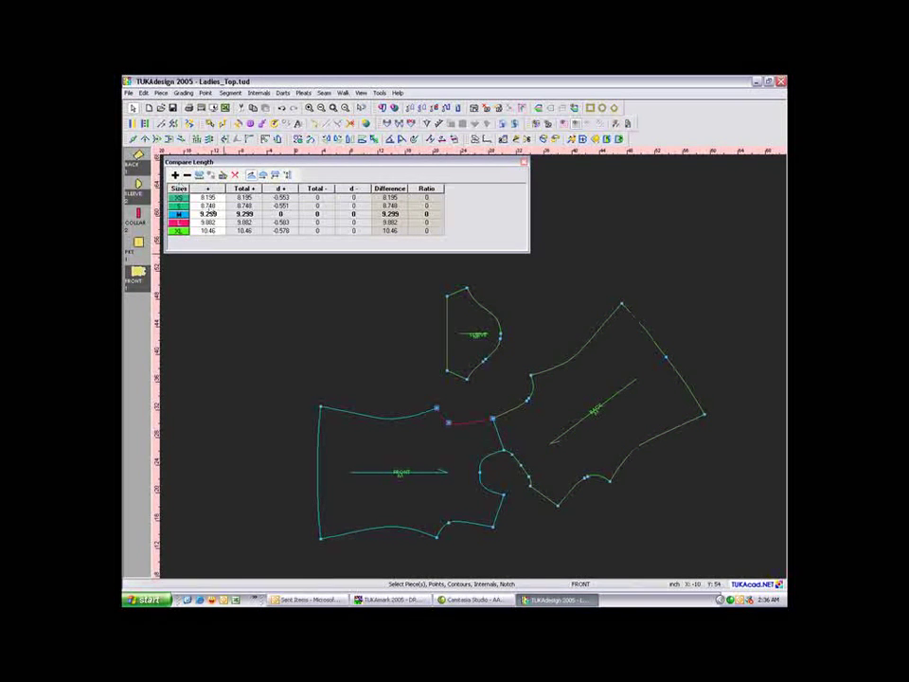
Step: Add the back piece's adjoining armhole, from shoulder to underarm, as a second positive length in the comparison
{"action": "left_click", "coordinate": [569, 382]}
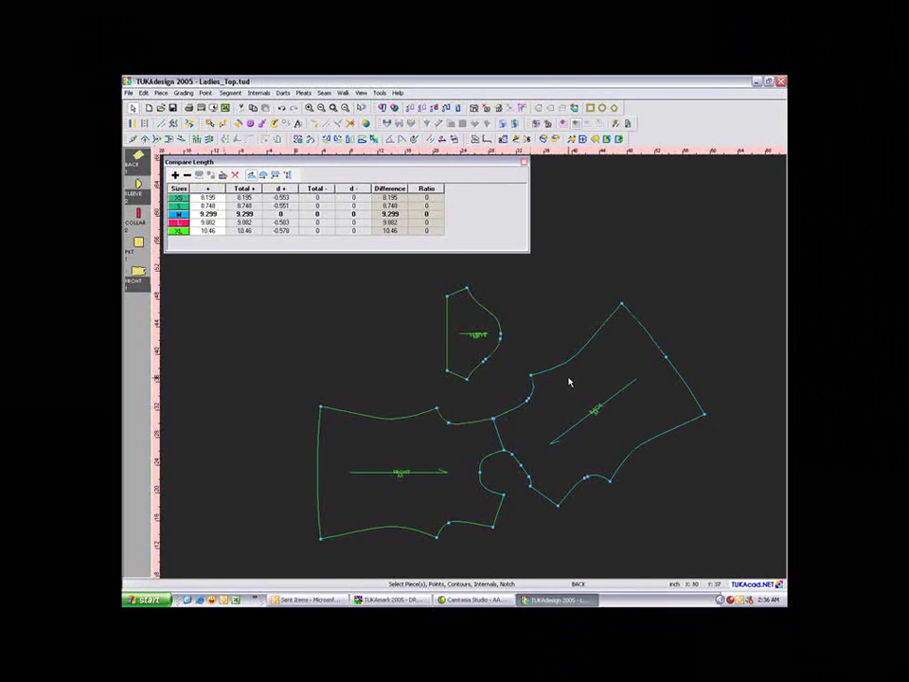
{"action": "left_click", "coordinate": [493, 417]}
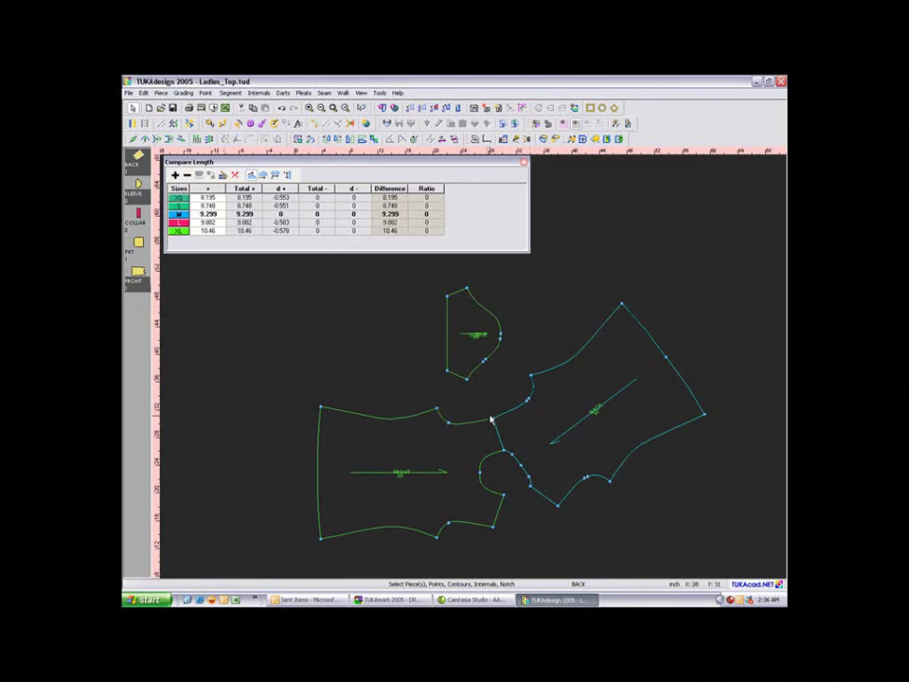
{"action": "left_click", "coordinate": [530, 378]}
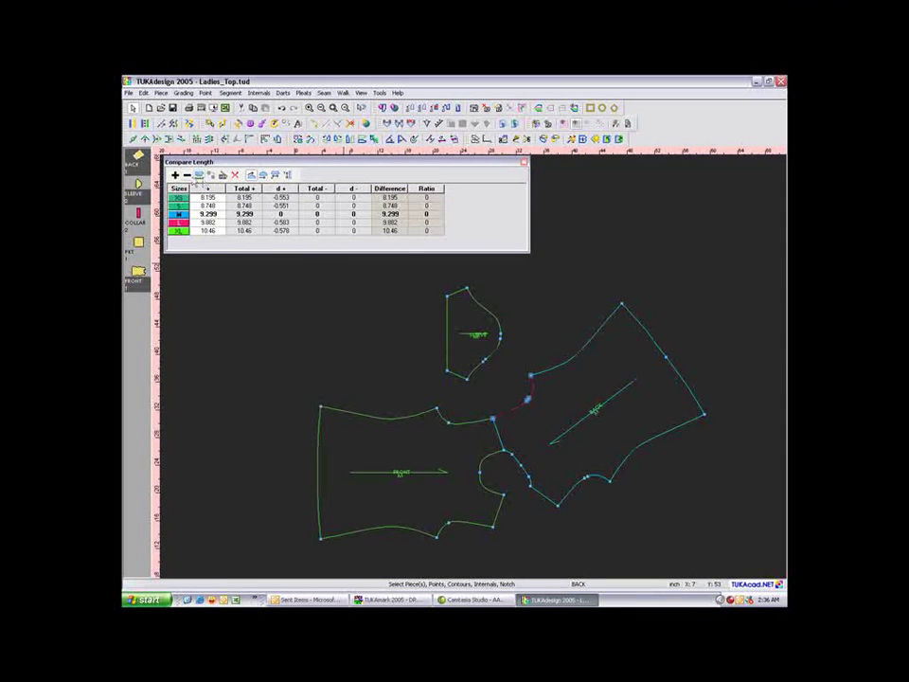
{"action": "left_click", "coordinate": [176, 175]}
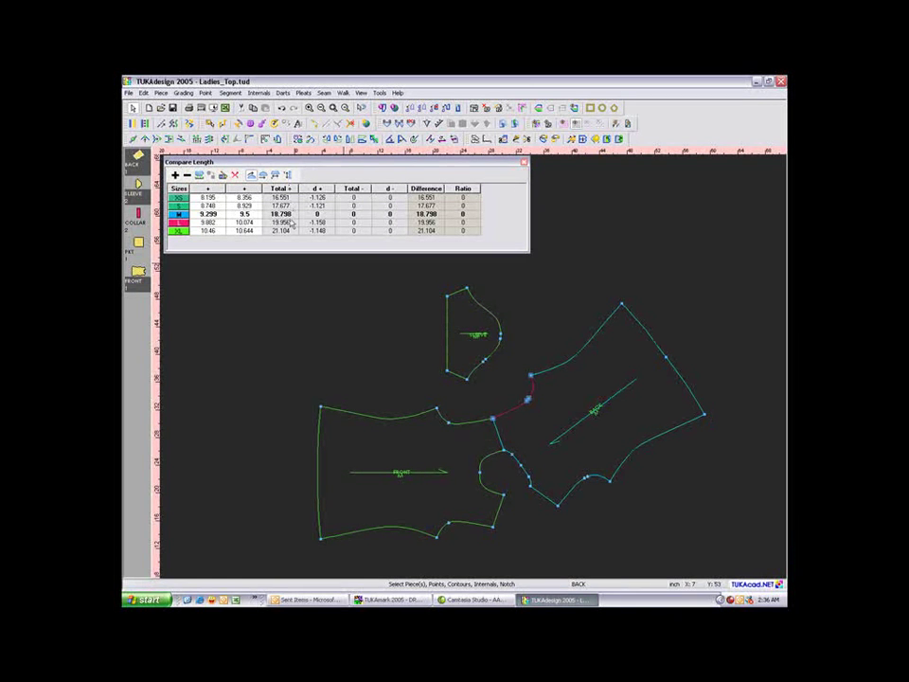
Step: Add the whole sleeve cap curve as a negative length in the comparison and highlight the Difference values
{"action": "left_click", "coordinate": [463, 312]}
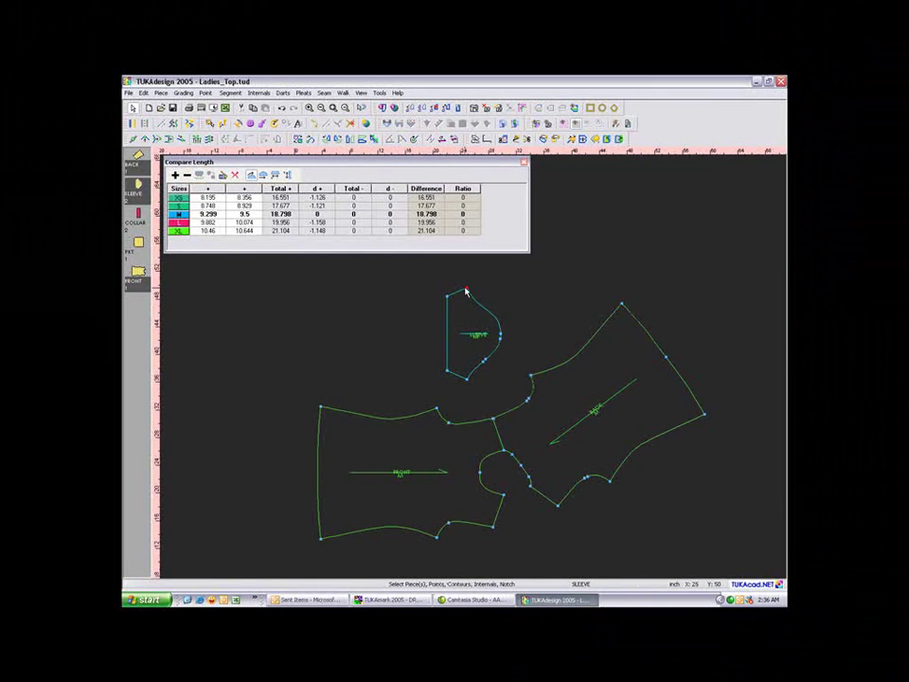
{"action": "left_click_drag", "start_coordinate": [466, 288], "coordinate": [468, 378]}
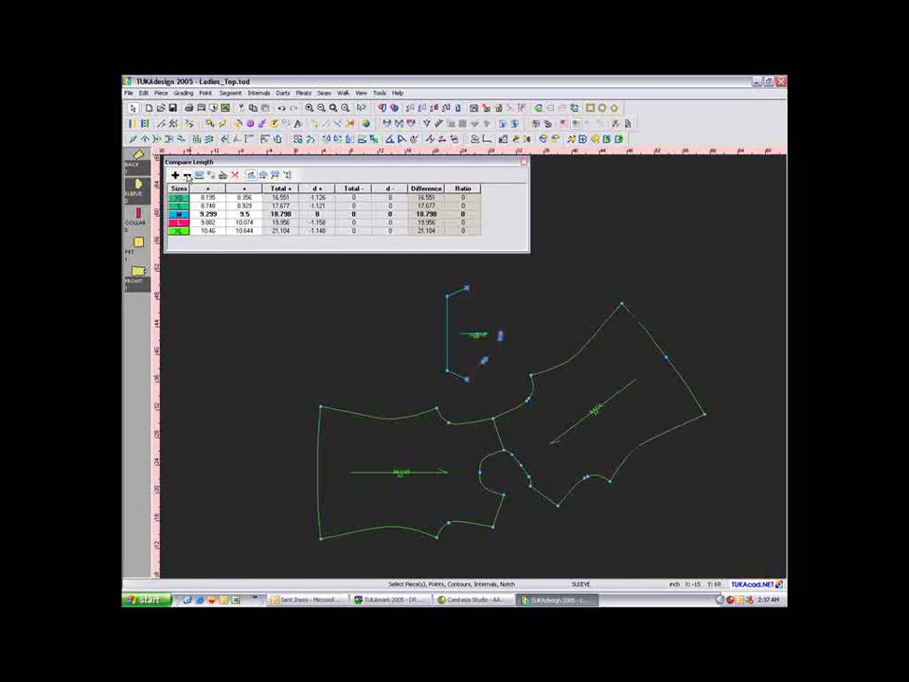
{"action": "left_click", "coordinate": [187, 175]}
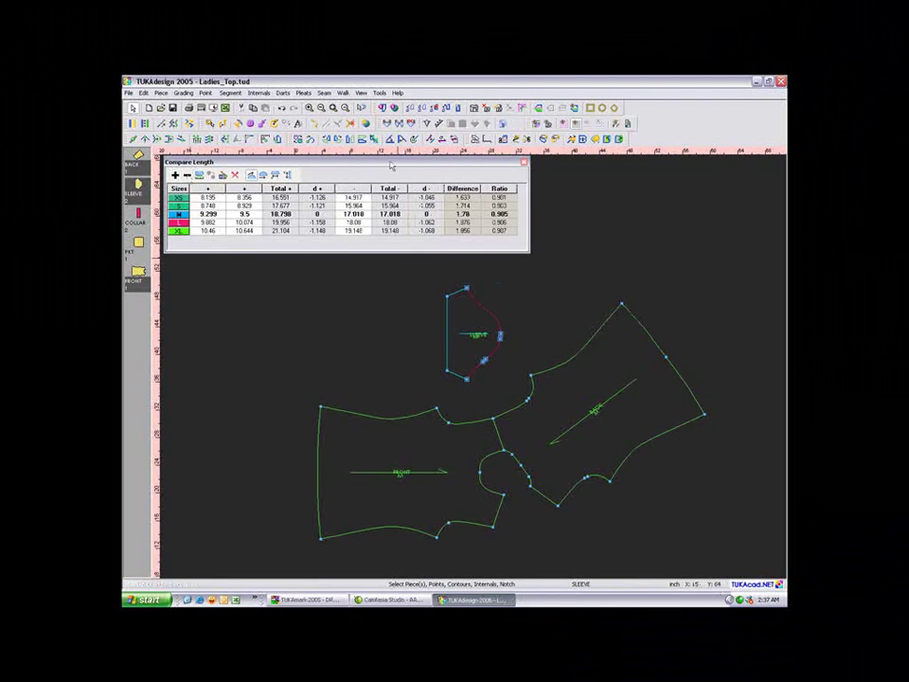
{"action": "left_click", "coordinate": [464, 188]}
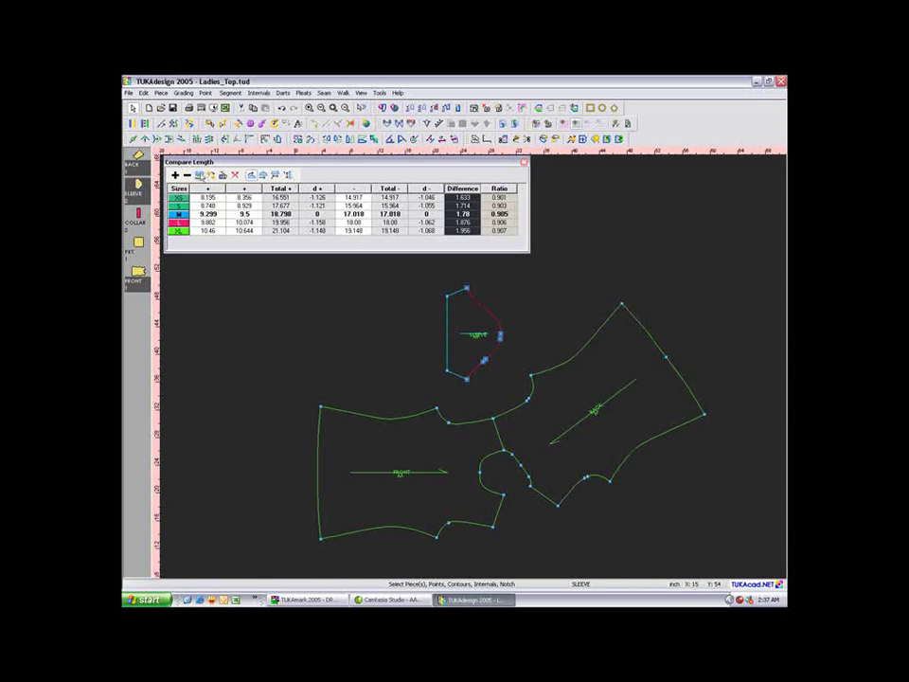
Step: Set the sleeve cap's base size M segment length to 18.798 inches using the Curve extend method
{"action": "left_click", "coordinate": [199, 176]}
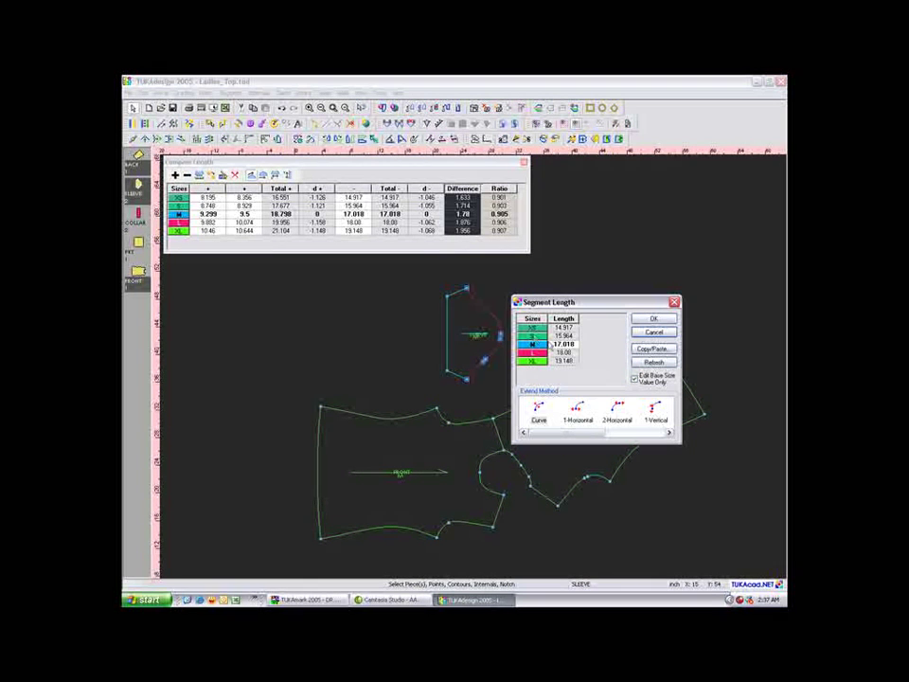
{"action": "left_click", "coordinate": [551, 345]}
{"action": "type", "text": "18"}
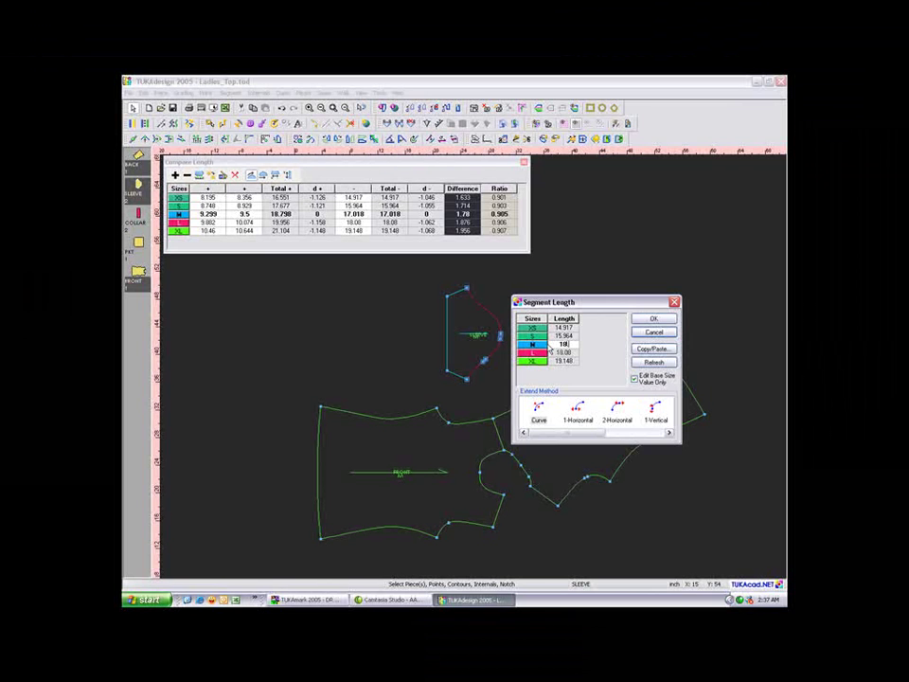
{"action": "type", "text": ".798"}
{"action": "left_click", "coordinate": [538, 409]}
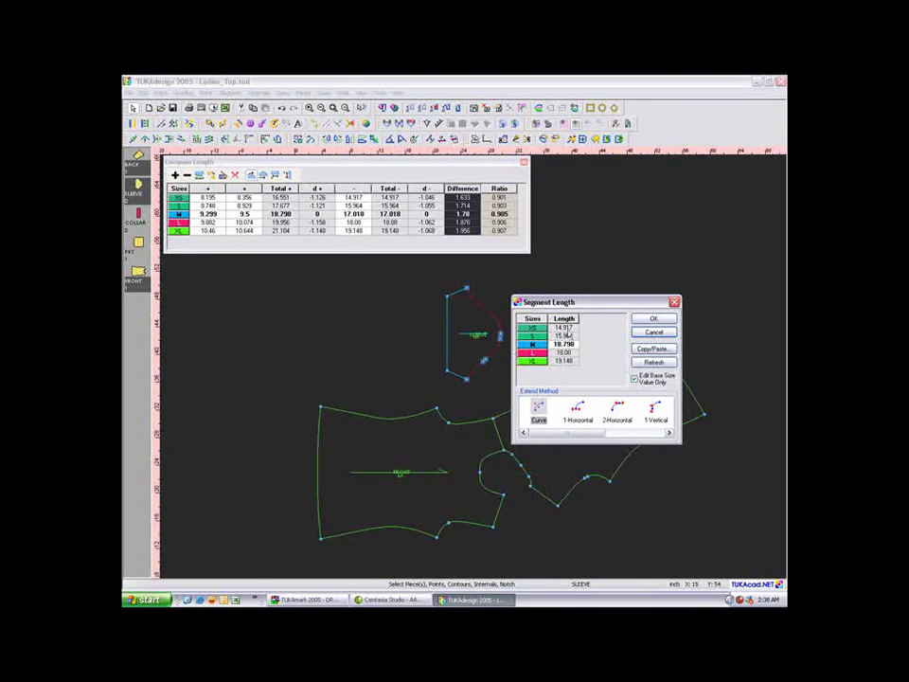
{"action": "left_click", "coordinate": [644, 321]}
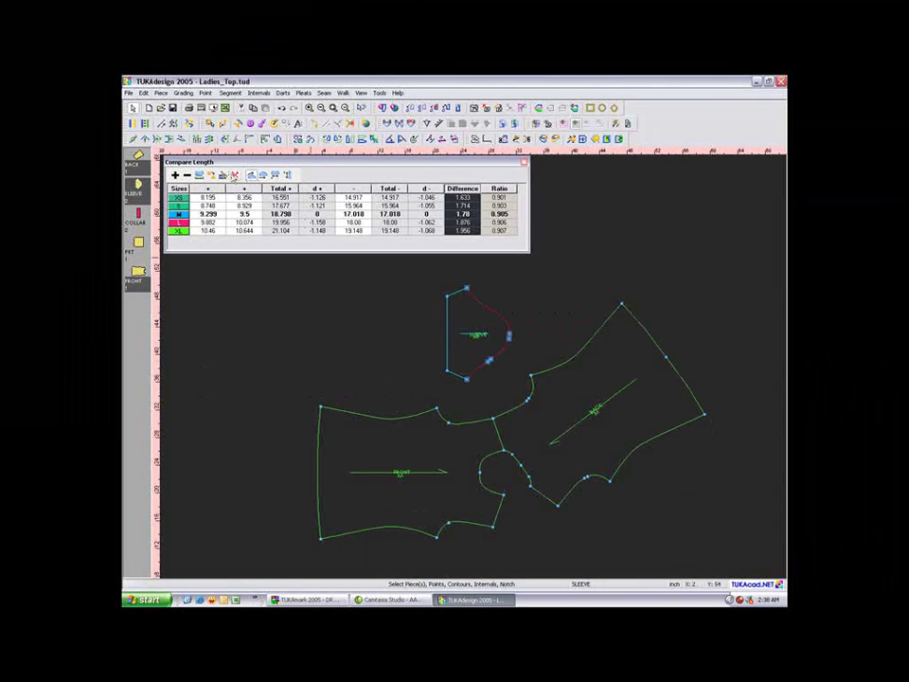
{"action": "left_click", "coordinate": [251, 175]}
{"action": "left_click", "coordinate": [449, 218]}
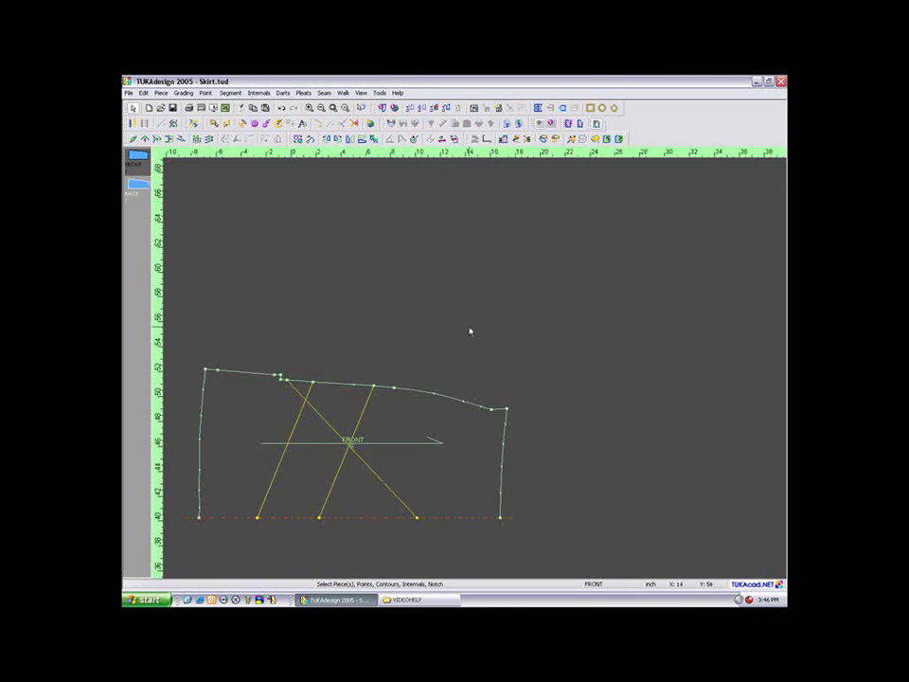
Step: Build a new piece from the skirt front's two areas right of the second slanted line and place it to the right of the front
{"action": "left_click", "coordinate": [595, 141]}
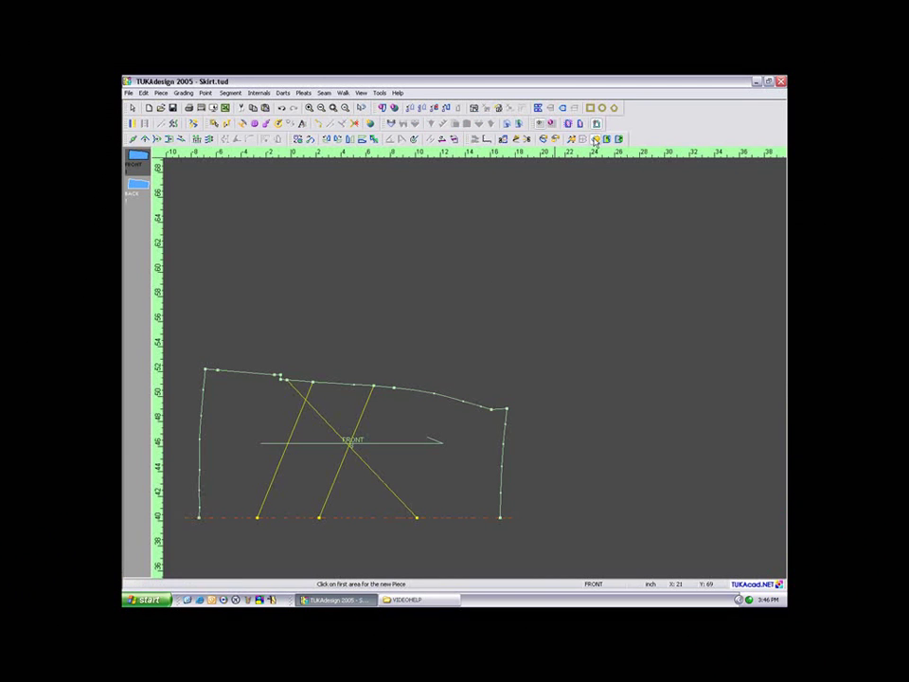
{"action": "left_click", "coordinate": [396, 408]}
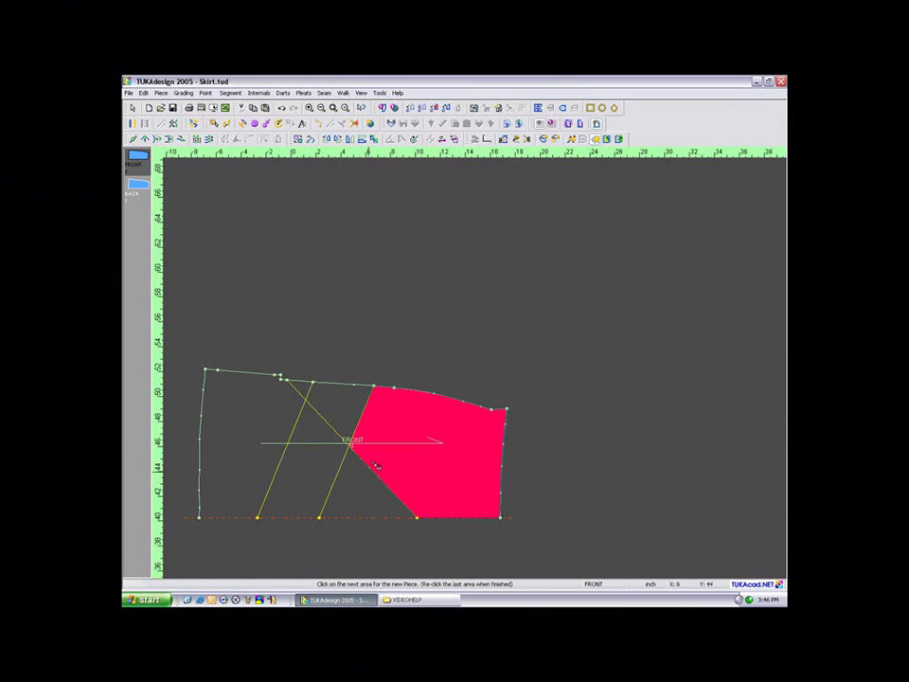
{"action": "left_click", "coordinate": [363, 490]}
{"action": "left_click", "coordinate": [368, 493]}
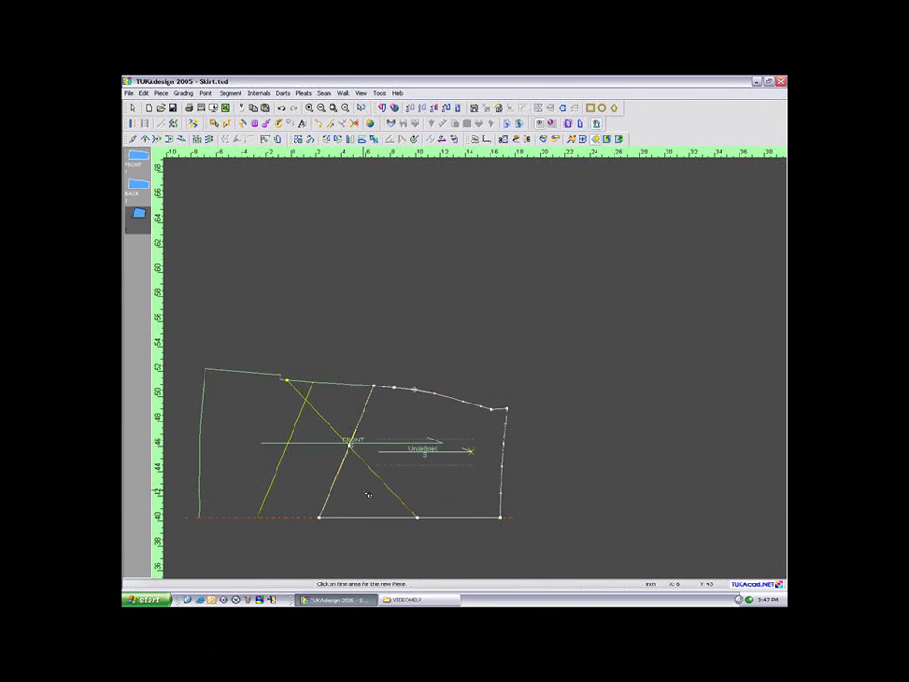
{"action": "left_click", "coordinate": [615, 495]}
Step: Build another piece from all skirt front areas above the long diagonal line and place it above the first new piece
{"action": "left_click", "coordinate": [356, 410]}
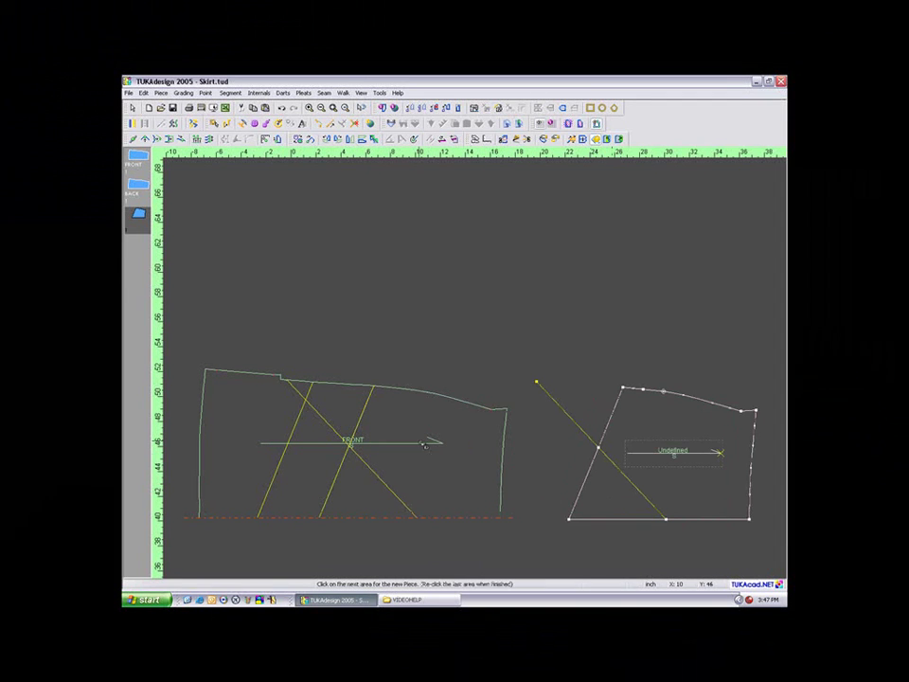
{"action": "left_click", "coordinate": [309, 391]}
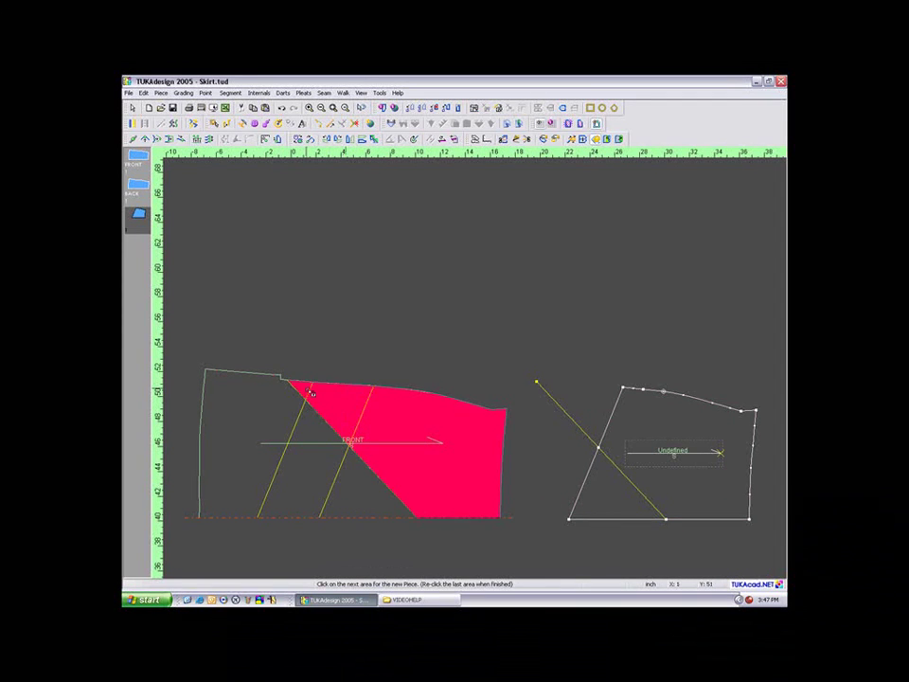
{"action": "left_click", "coordinate": [311, 392]}
{"action": "key", "text": "space"}
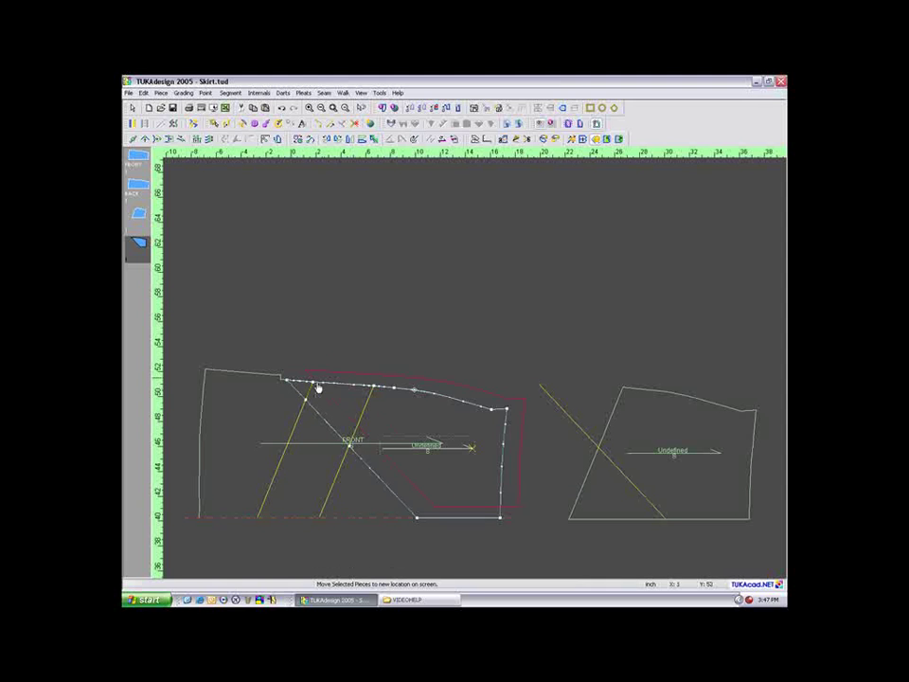
{"action": "left_click", "coordinate": [522, 213]}
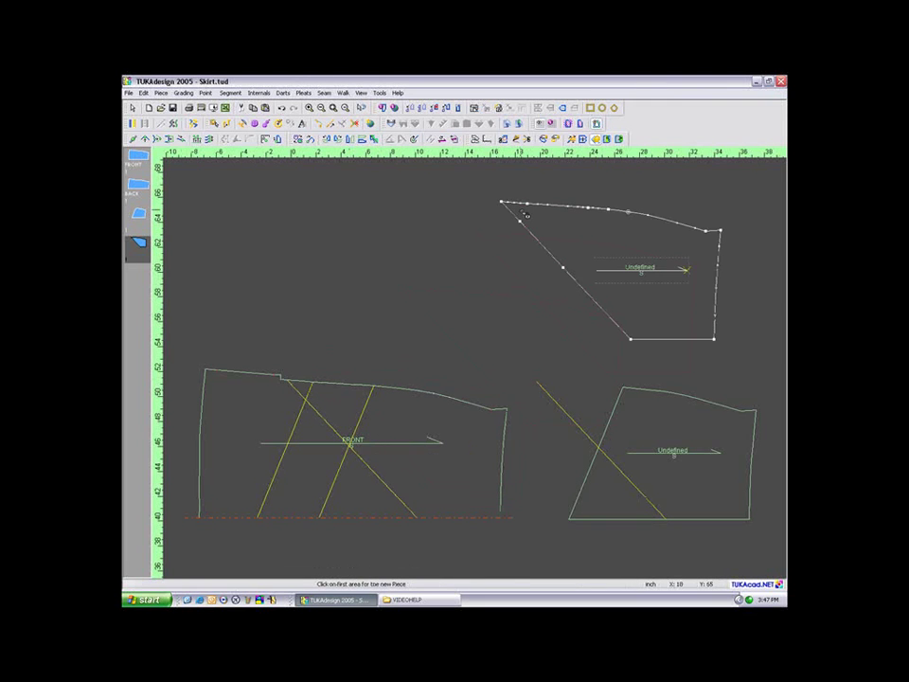
Step: Build a third piece from the skirt front's remaining areas left of the long diagonal and second slanted line, and move it above the front
{"action": "left_click", "coordinate": [265, 425]}
{"action": "left_click", "coordinate": [304, 491]}
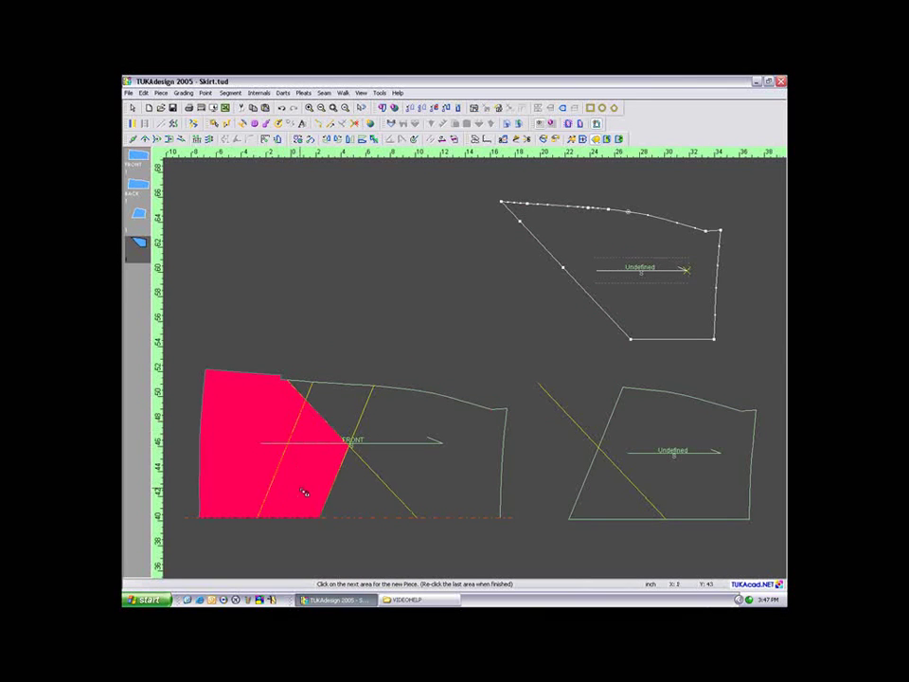
{"action": "left_click", "coordinate": [304, 491]}
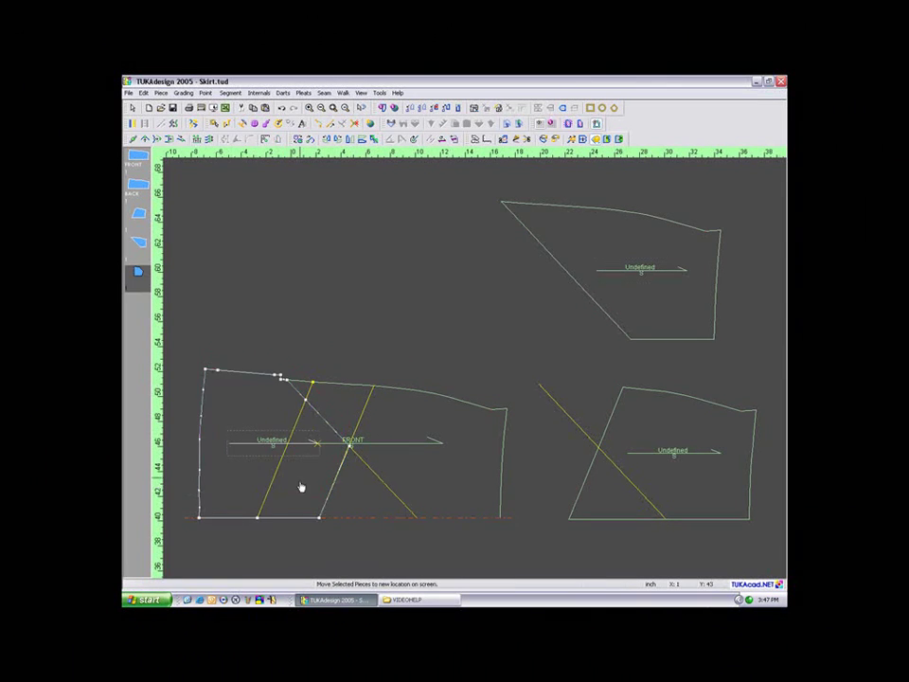
{"action": "left_click", "coordinate": [307, 304]}
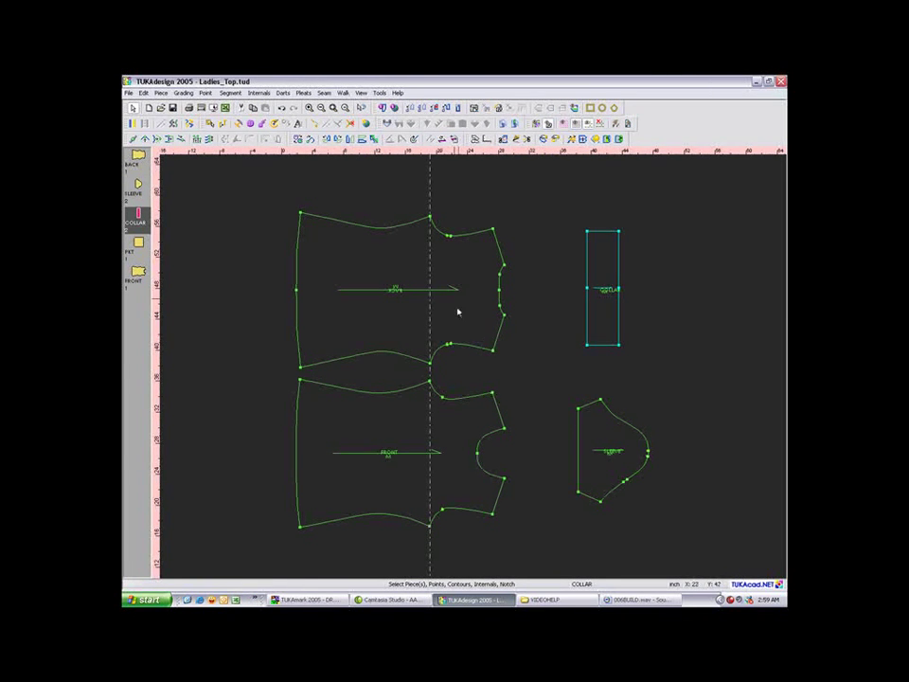
Step: Lengthen the back and front of the ladies' top together by moving all their hem points -3 inches in X
{"action": "left_click", "coordinate": [223, 124]}
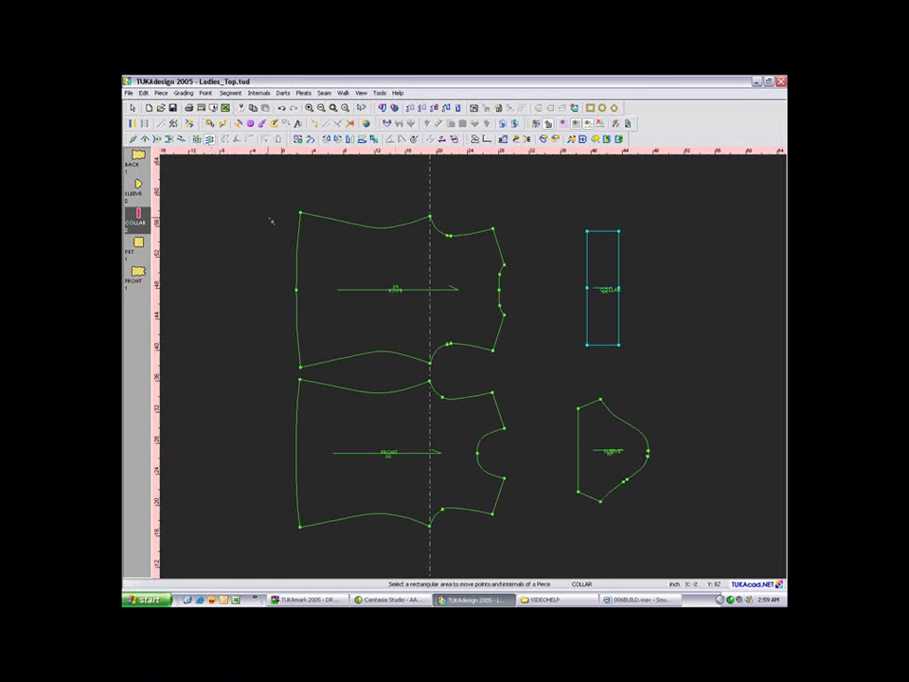
{"action": "left_click_drag", "start_coordinate": [267, 188], "coordinate": [346, 568]}
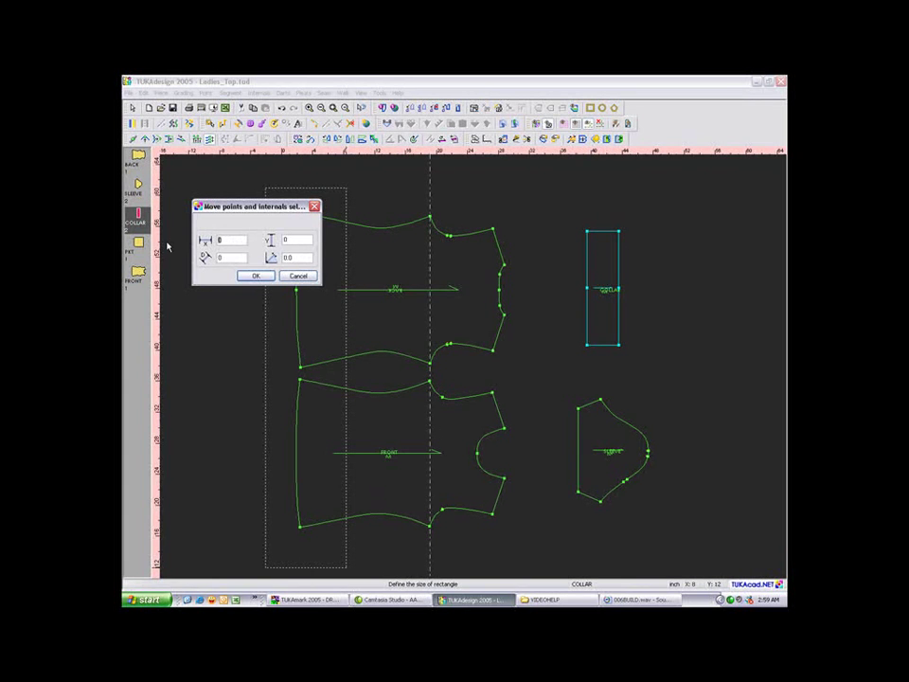
{"action": "type", "text": "-3"}
{"action": "left_click", "coordinate": [258, 276]}
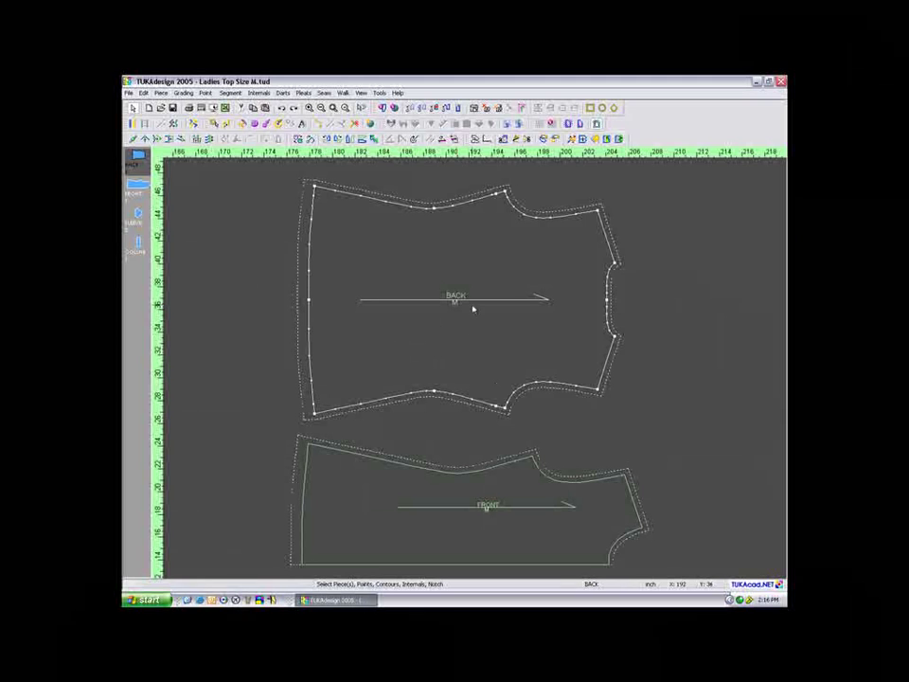
Step: Remove the seam allowance from the back piece's armholes, shoulders, neckline and lower side seam
{"action": "left_click", "coordinate": [499, 109]}
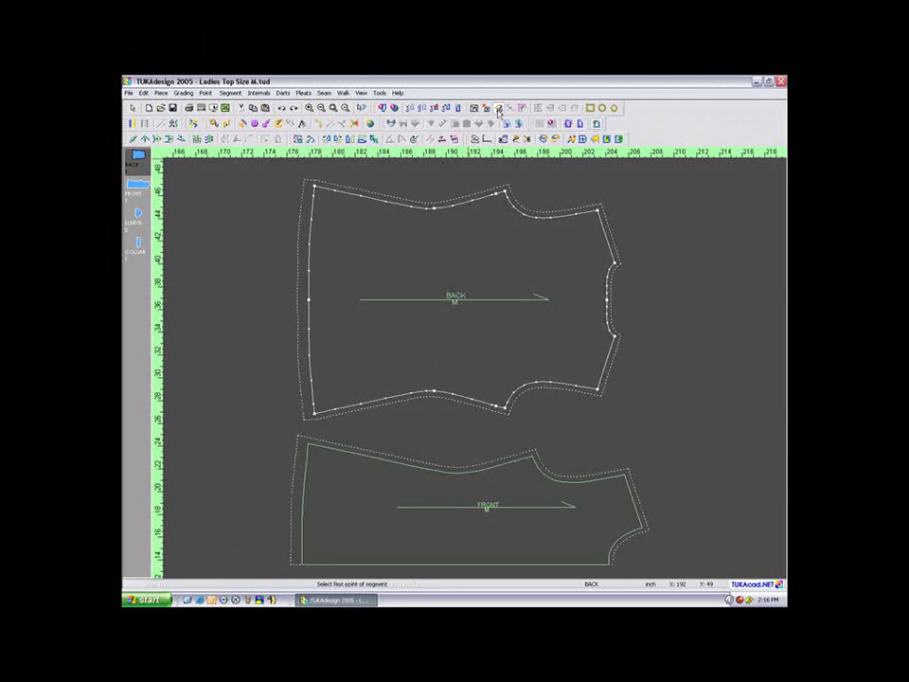
{"action": "left_click_drag", "start_coordinate": [505, 192], "coordinate": [507, 407]}
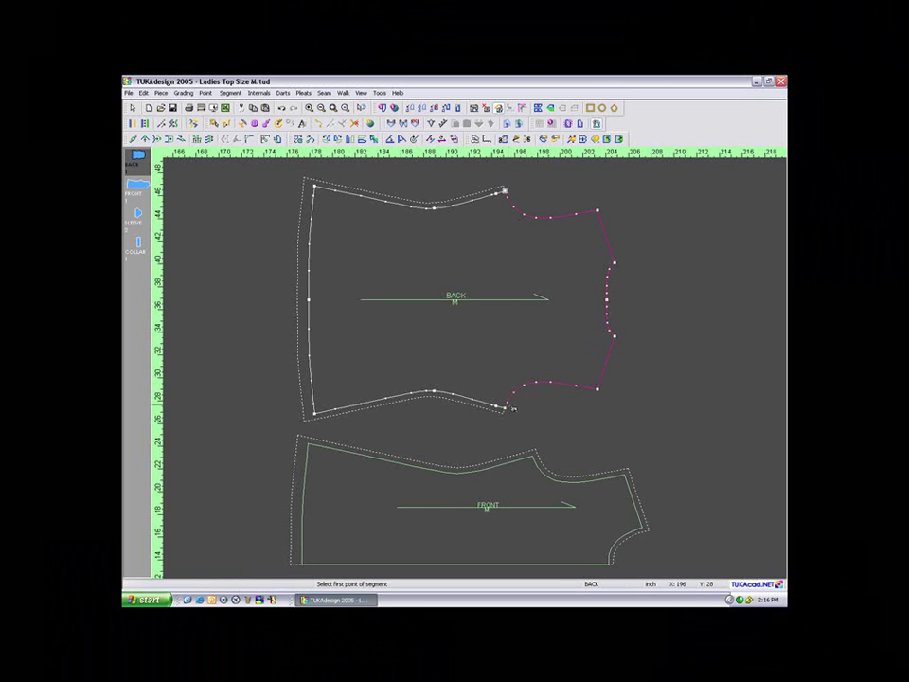
{"action": "left_click", "coordinate": [506, 408]}
Step: Add a 0.5 inch seam to the back from the upper underarm point around the neckline to the lower hem corner
{"action": "left_click", "coordinate": [474, 110]}
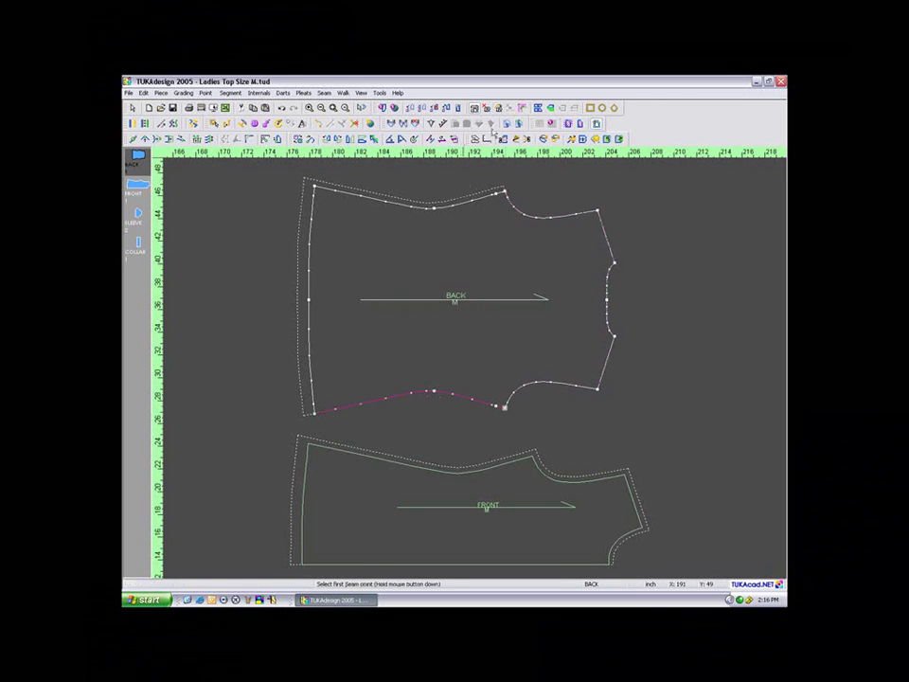
{"action": "left_click_drag", "start_coordinate": [505, 191], "coordinate": [314, 415]}
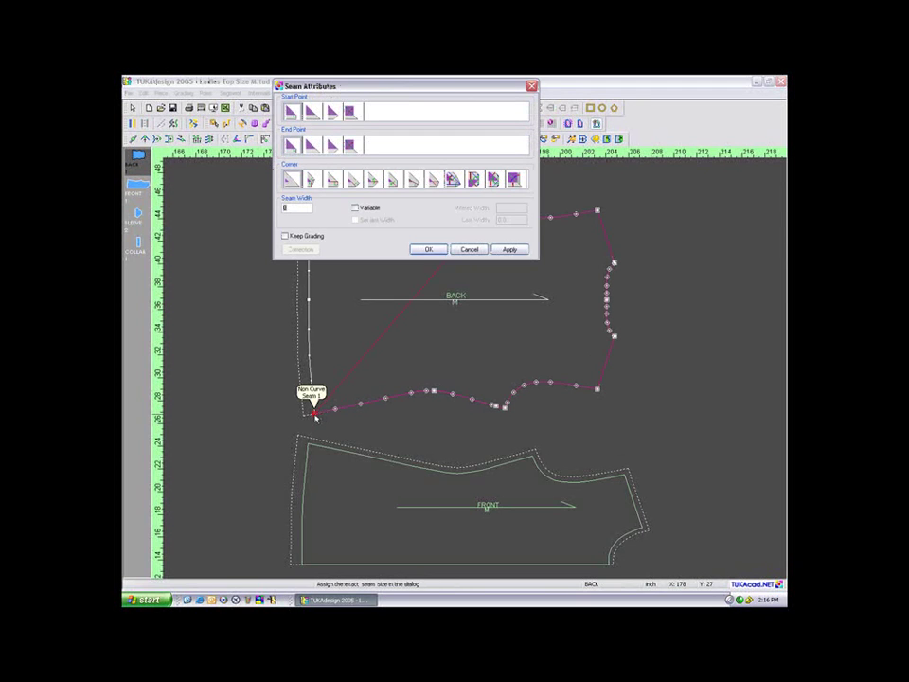
{"action": "type", "text": ".5"}
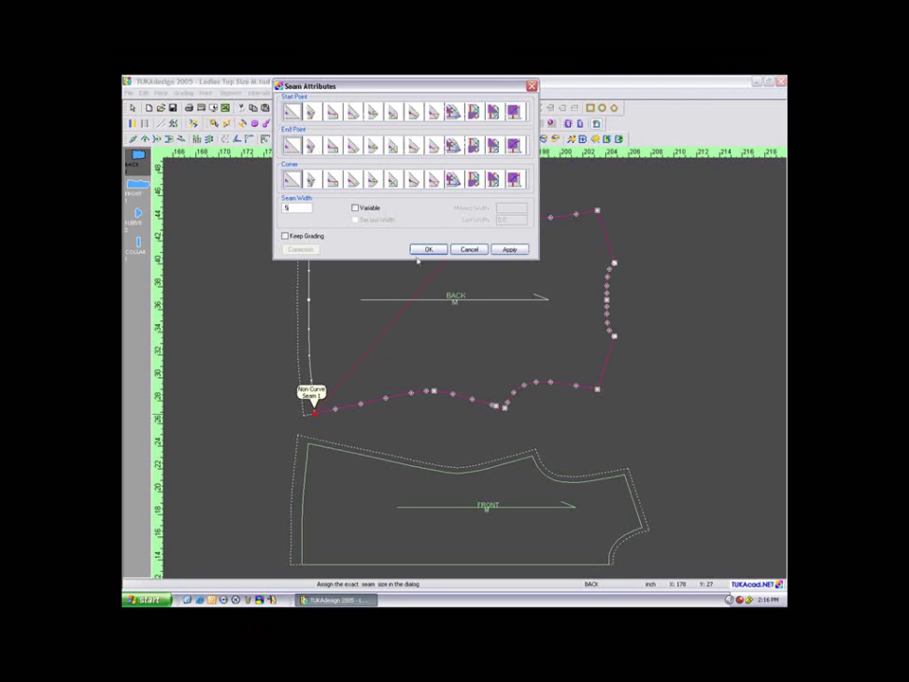
{"action": "left_click", "coordinate": [428, 249]}
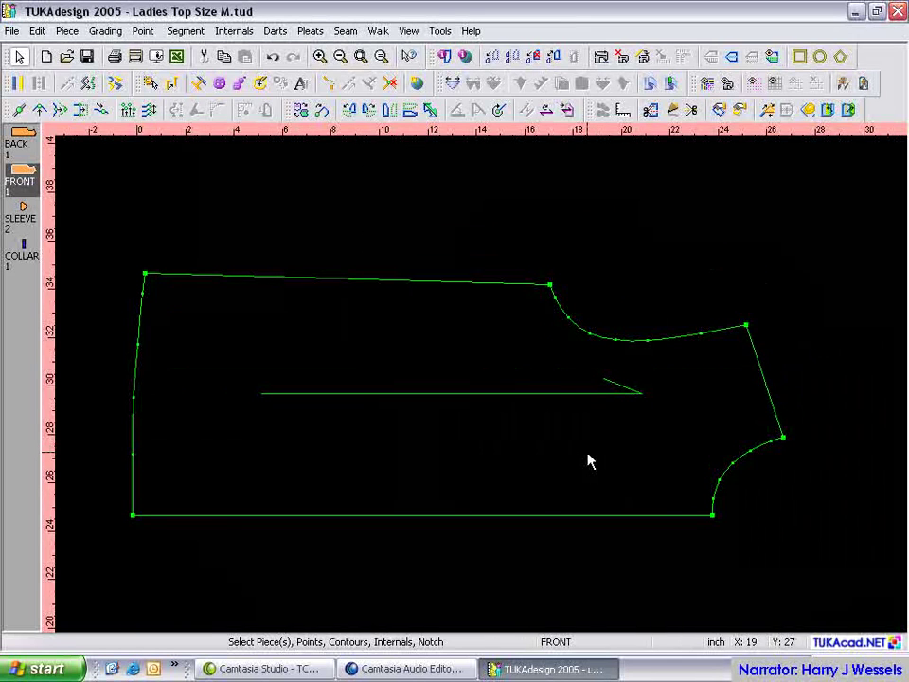
Step: Start a multi pleat on the front's shoulder seam, using knife pleats and setting the number of pleats to 3
{"action": "left_click", "coordinate": [746, 325]}
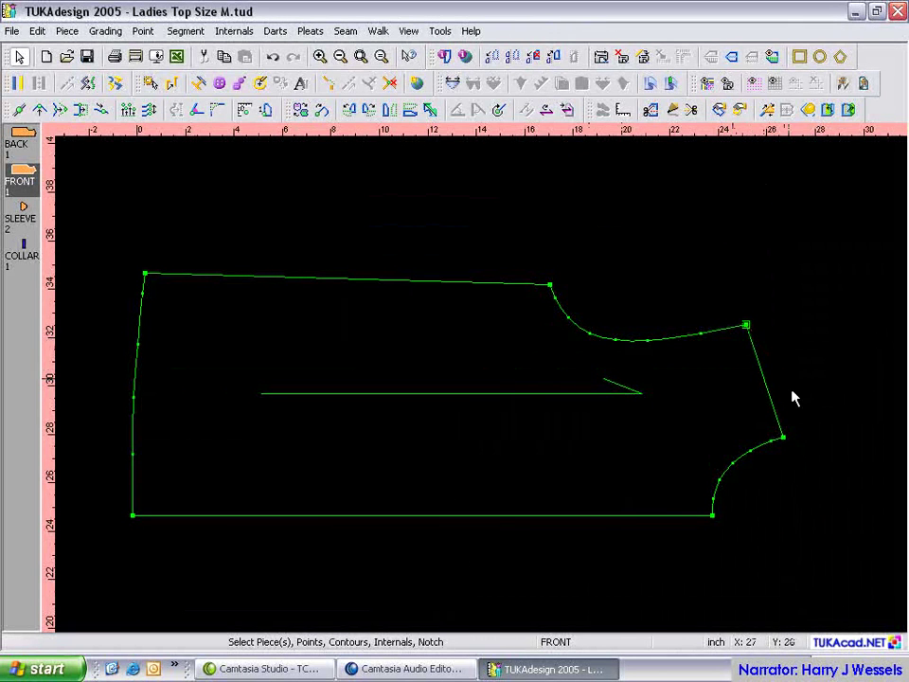
{"action": "left_click", "coordinate": [784, 438]}
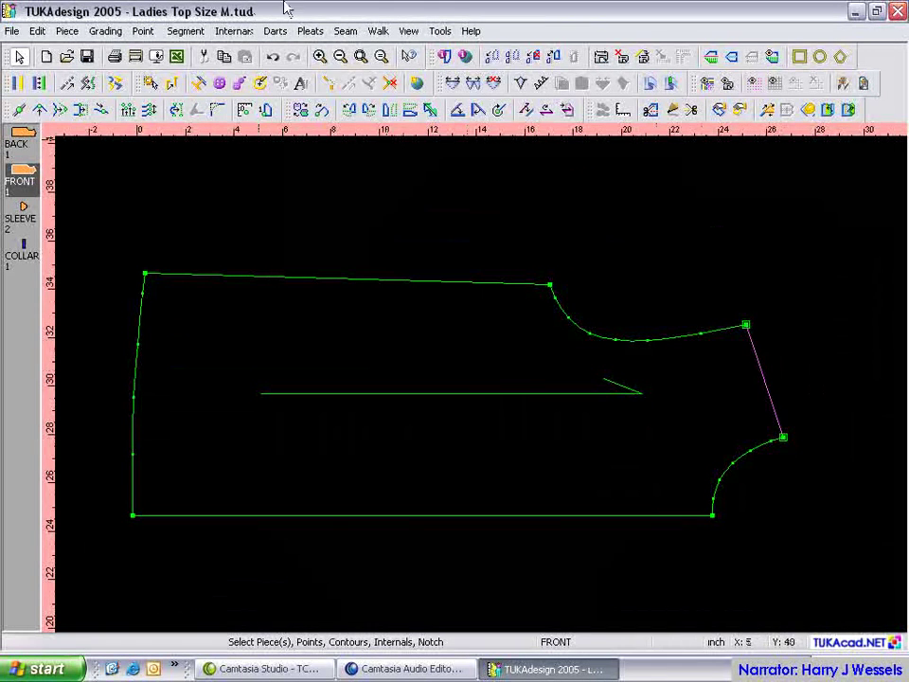
{"action": "left_click", "coordinate": [311, 30]}
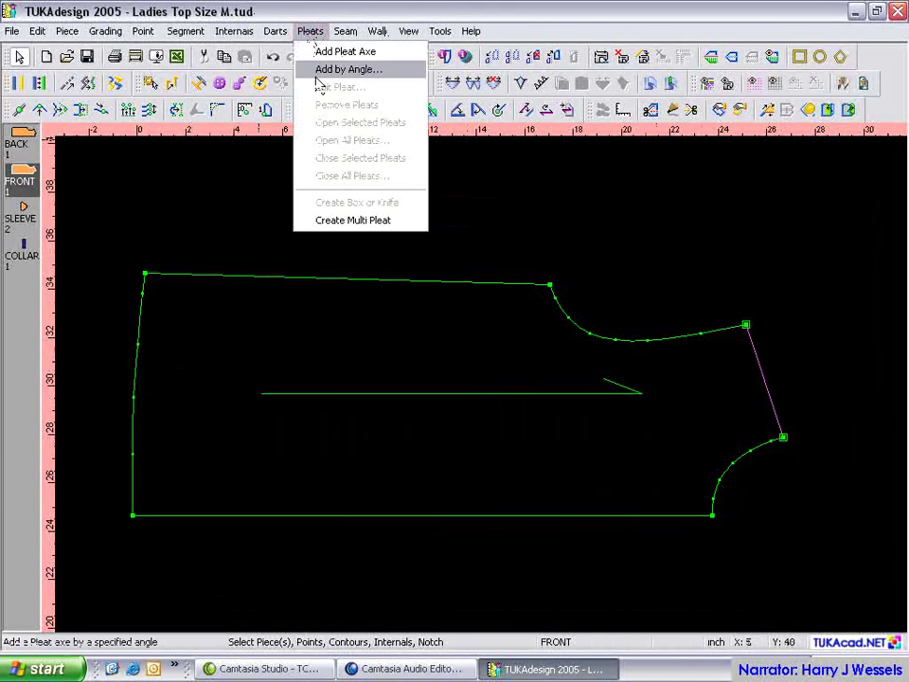
{"action": "left_click", "coordinate": [351, 221]}
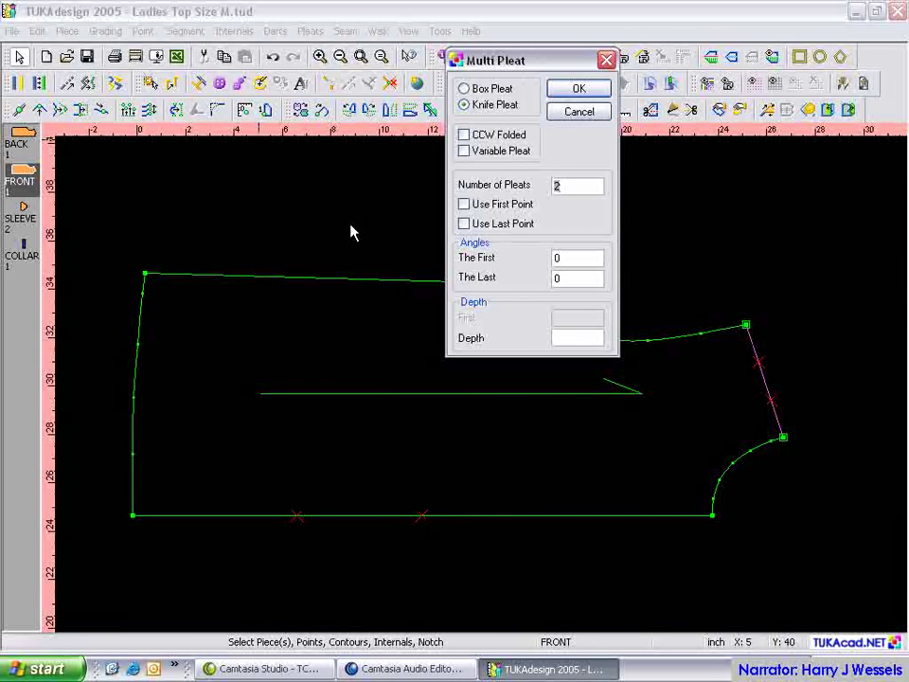
{"action": "left_click", "coordinate": [464, 105]}
{"action": "left_click", "coordinate": [576, 187]}
{"action": "type", "text": "3"}
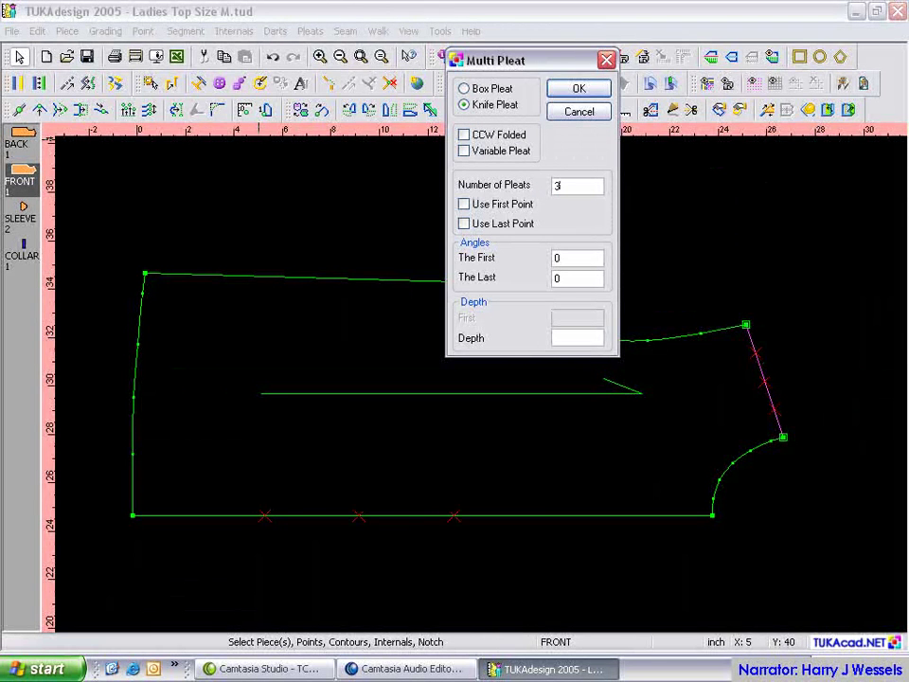
Step: Create the pleats with a first angle of -20, a last angle of -15 and a depth of 0.75
{"action": "left_click_drag", "start_coordinate": [574, 260], "coordinate": [487, 278]}
{"action": "type", "text": "-20"}
{"action": "left_click_drag", "start_coordinate": [578, 278], "coordinate": [450, 300]}
{"action": "type", "text": "-15"}
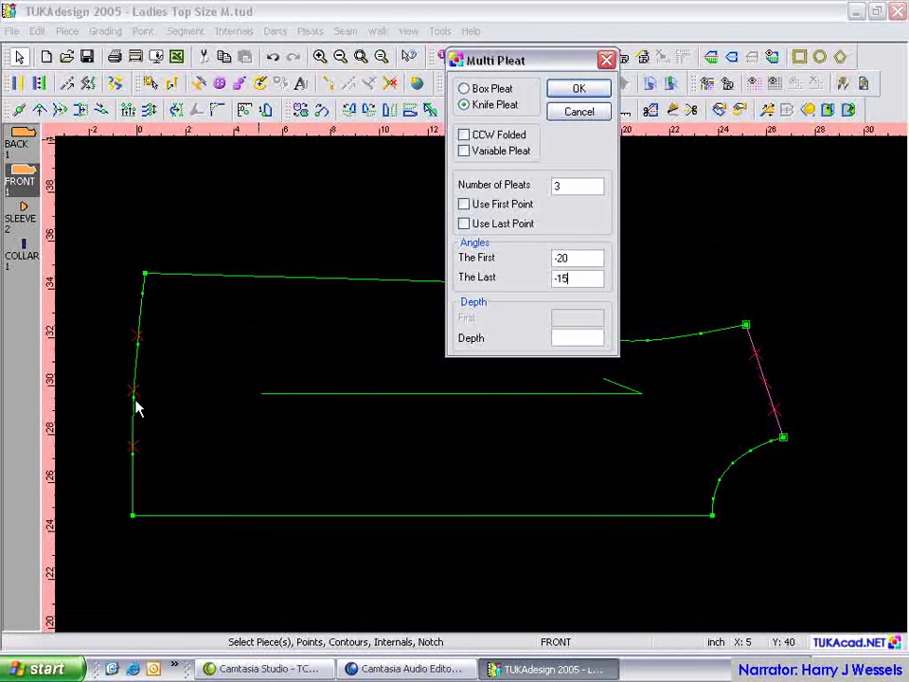
{"action": "left_click", "coordinate": [568, 337]}
{"action": "type", "text": ".75"}
{"action": "left_click", "coordinate": [579, 90]}
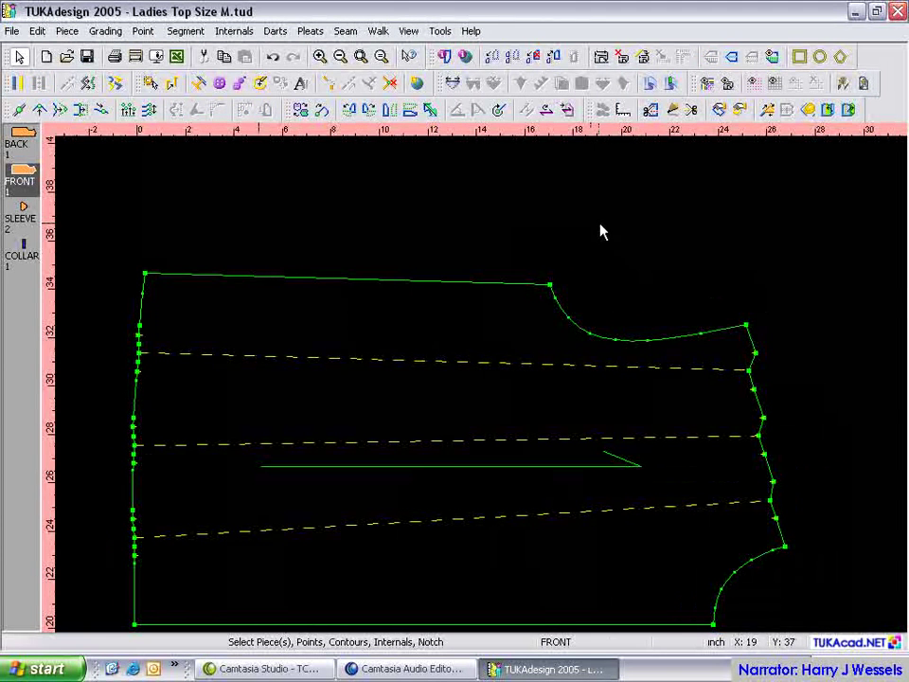
Step: Close the uppermost pleat on the front by itself, and close all the remaining pleats together
{"action": "left_click", "coordinate": [523, 365]}
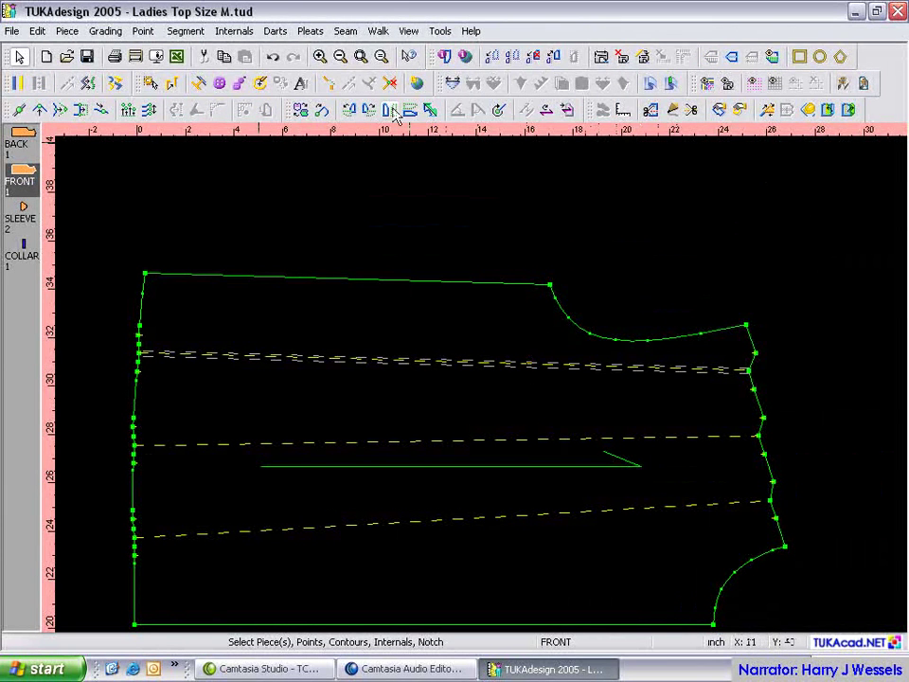
{"action": "left_click", "coordinate": [312, 31]}
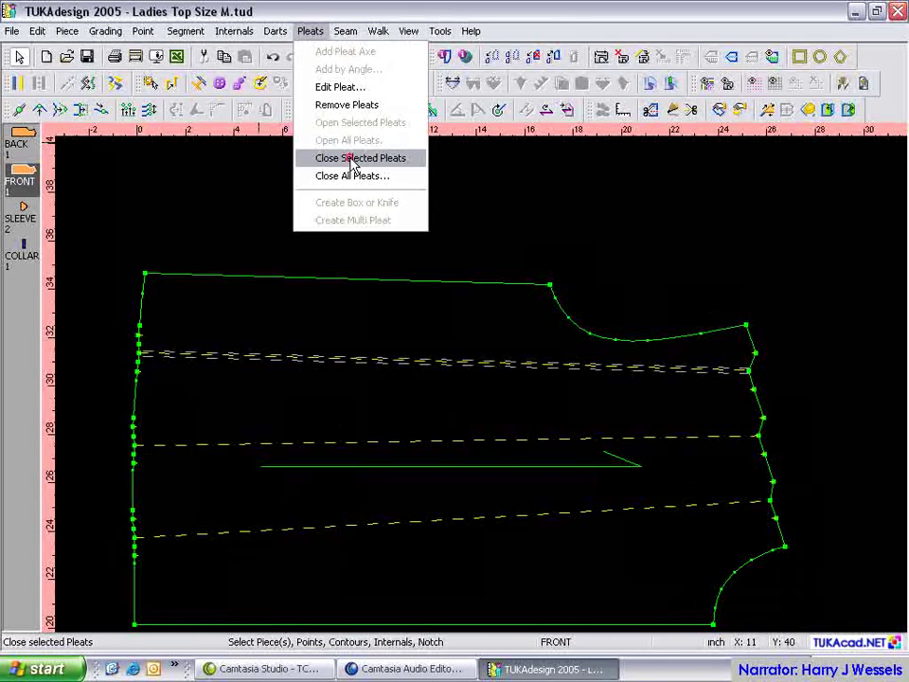
{"action": "left_click", "coordinate": [349, 159]}
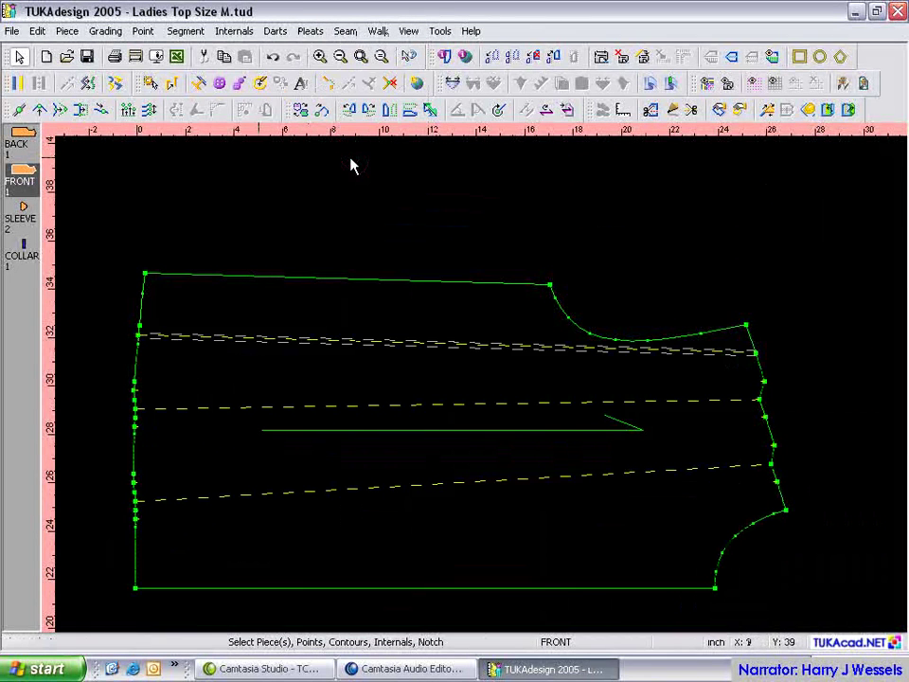
{"action": "left_click", "coordinate": [310, 31]}
{"action": "left_click", "coordinate": [356, 178]}
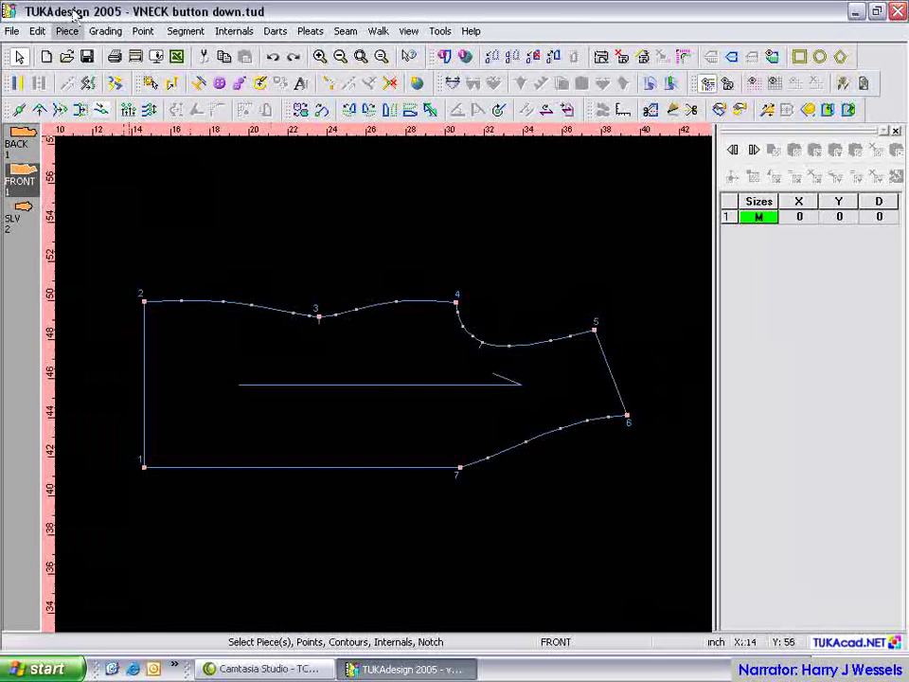
Step: Insert sizes S and XS before the base size M in the V-neck style's size list
{"action": "left_click", "coordinate": [105, 32]}
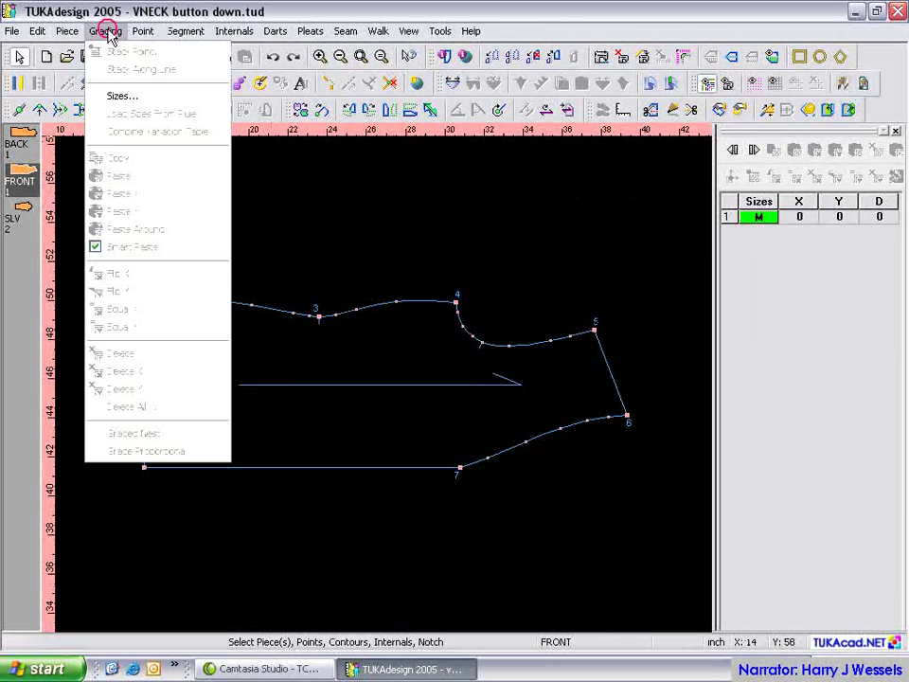
{"action": "left_click", "coordinate": [121, 95]}
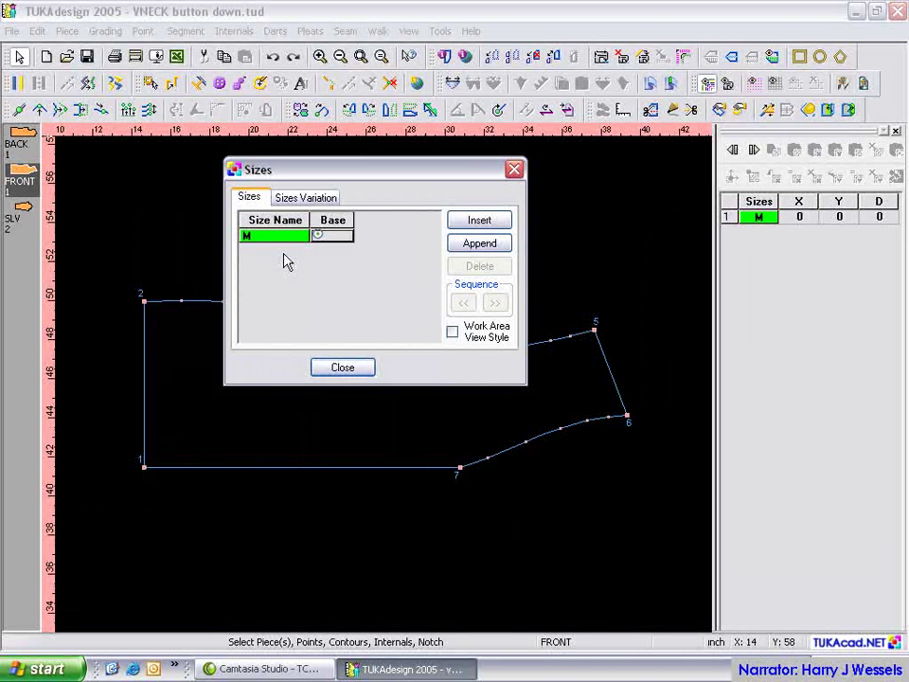
{"action": "left_click", "coordinate": [485, 221]}
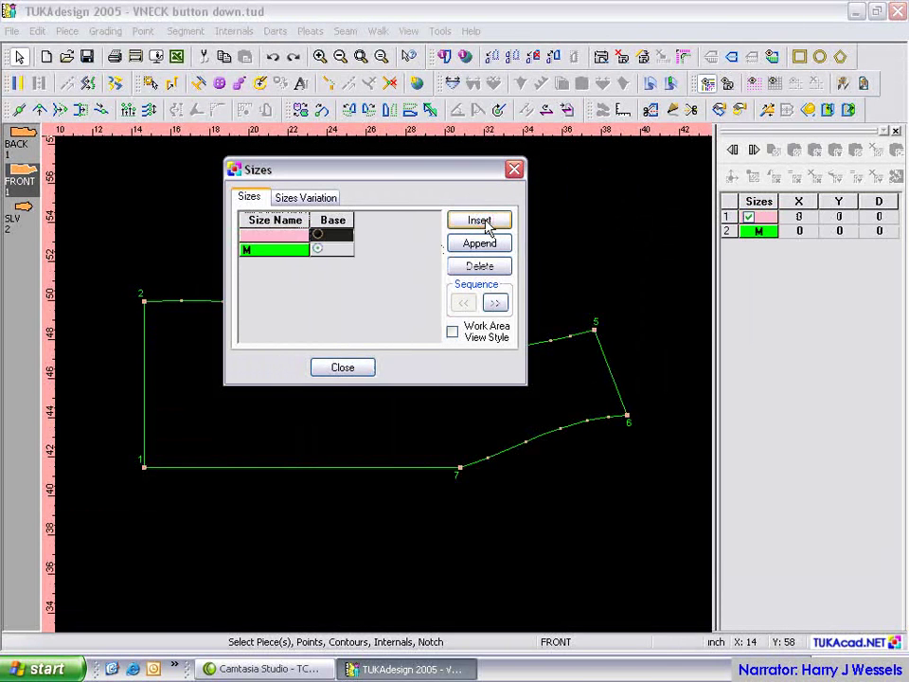
{"action": "type", "text": "S"}
{"action": "left_click", "coordinate": [479, 221]}
{"action": "type", "text": "XS"}
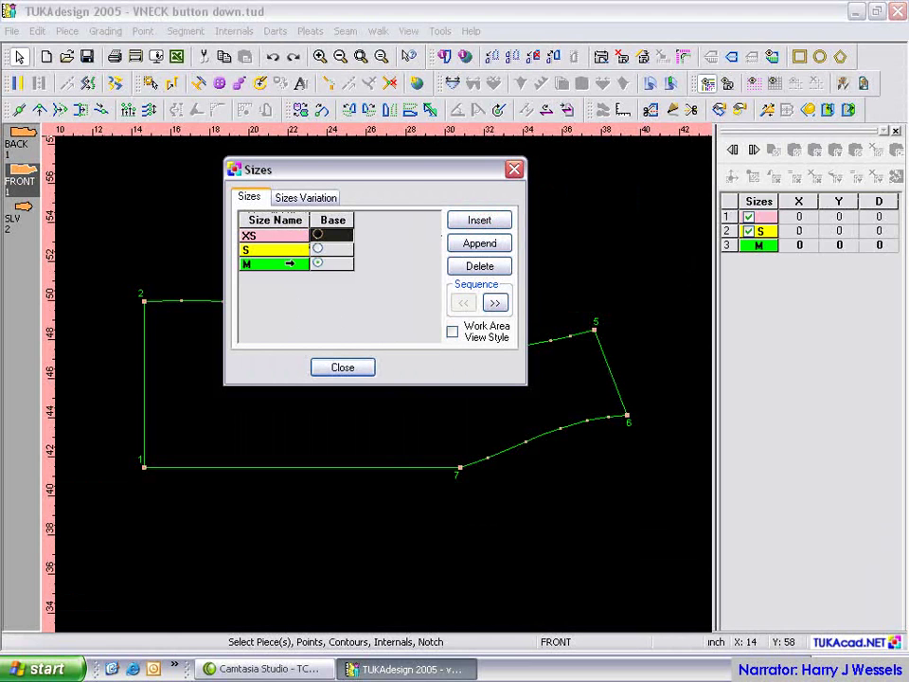
Step: Append sizes L and XL after the base size M and finish the size list
{"action": "left_click", "coordinate": [290, 264]}
{"action": "left_click", "coordinate": [465, 243]}
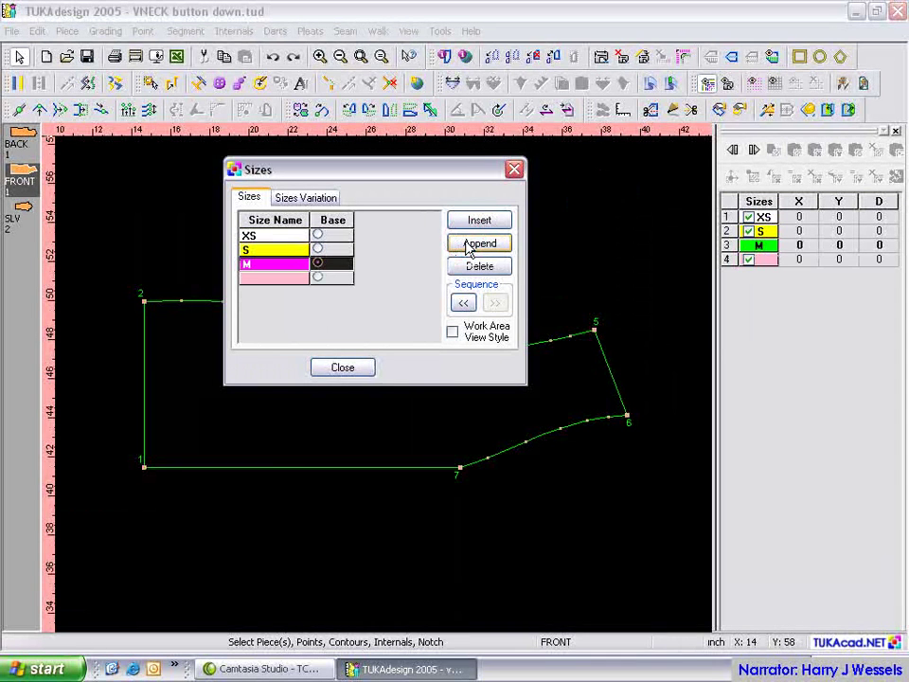
{"action": "type", "text": "L"}
{"action": "left_click", "coordinate": [466, 245]}
{"action": "type", "text": "XL"}
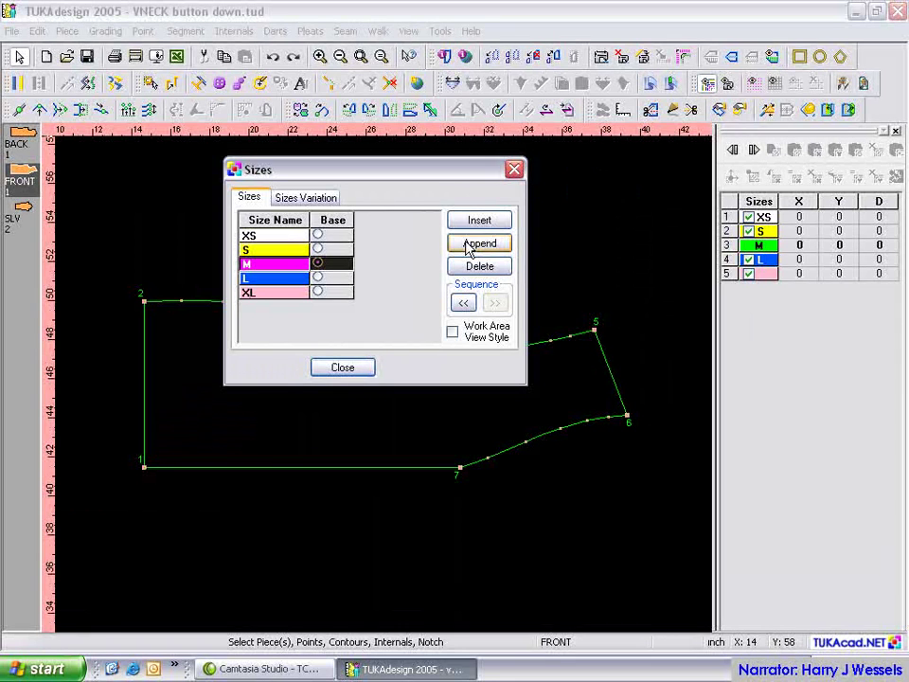
{"action": "left_click", "coordinate": [364, 373]}
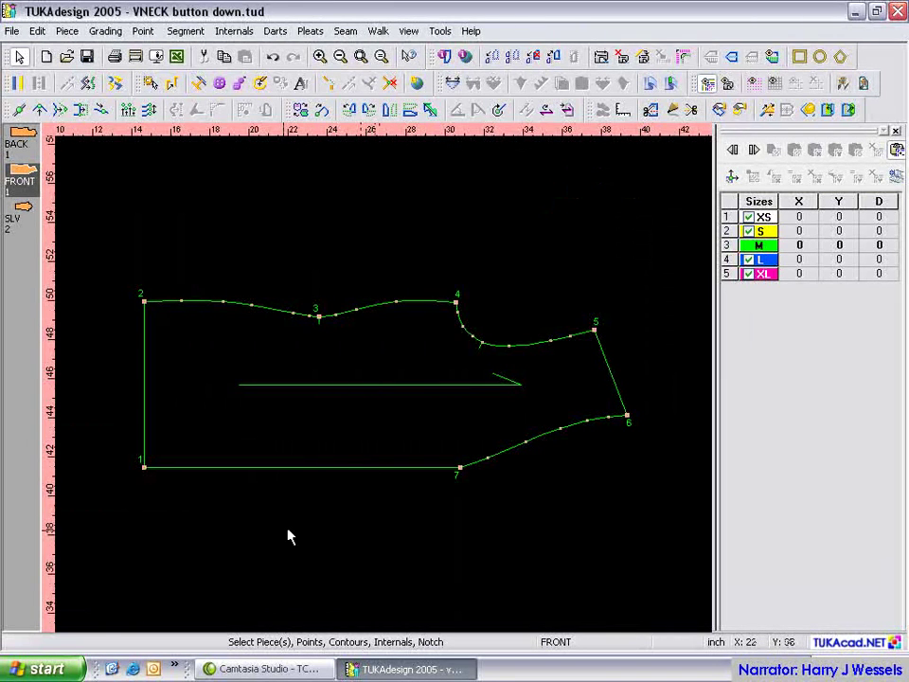
Step: Grade the front's hem point 1 by 1 in X, equal across all sizes, and paste that grading onto hem point 2
{"action": "left_click", "coordinate": [146, 468]}
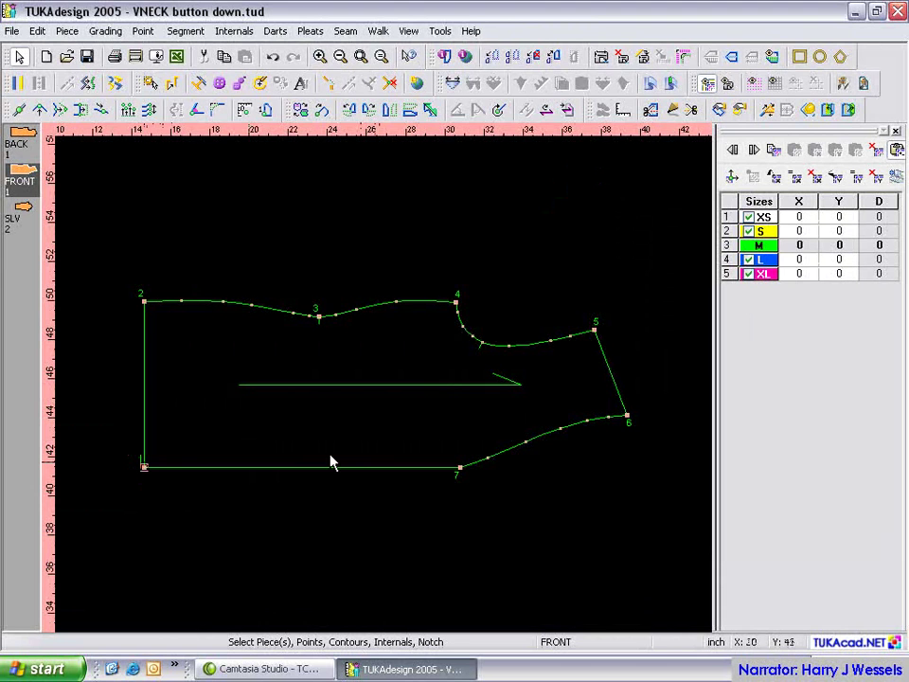
{"action": "left_click", "coordinate": [805, 217]}
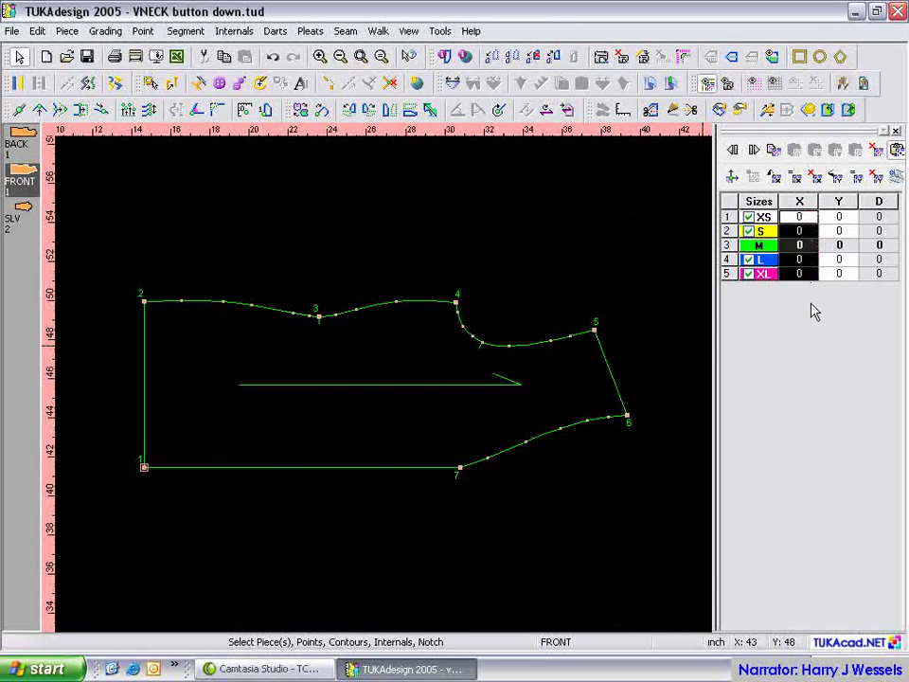
{"action": "type", "text": "1"}
{"action": "right_click", "coordinate": [800, 263]}
{"action": "left_click", "coordinate": [821, 280]}
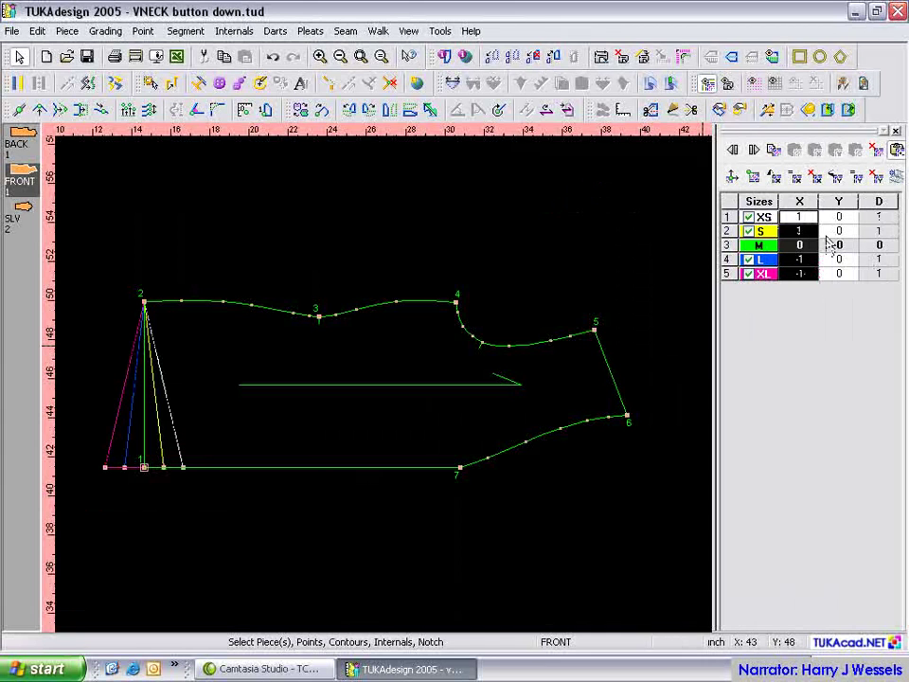
{"action": "left_click", "coordinate": [793, 151]}
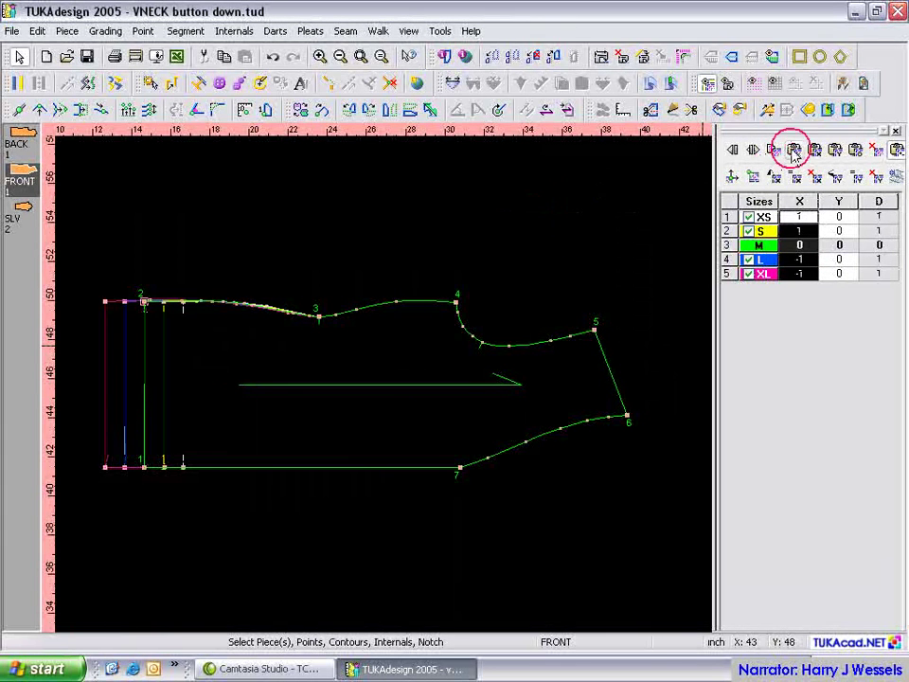
Step: Grade point 2 by -0.5 in Y, equal across all sizes, and paste the Y grading onto side seam points 3 and 4
{"action": "left_click", "coordinate": [836, 219]}
{"action": "type", "text": "-.5"}
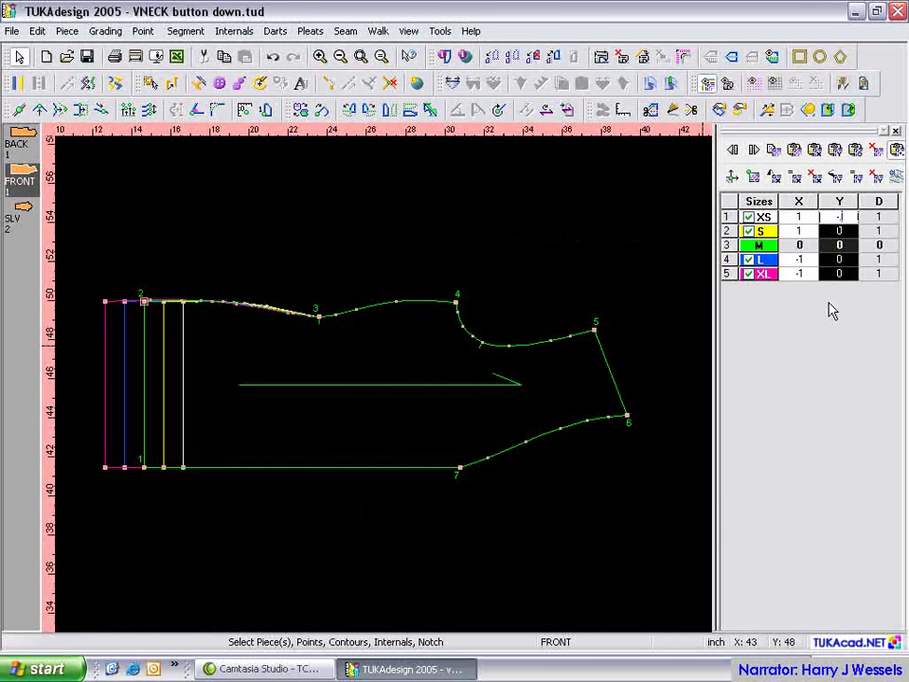
{"action": "right_click", "coordinate": [833, 261]}
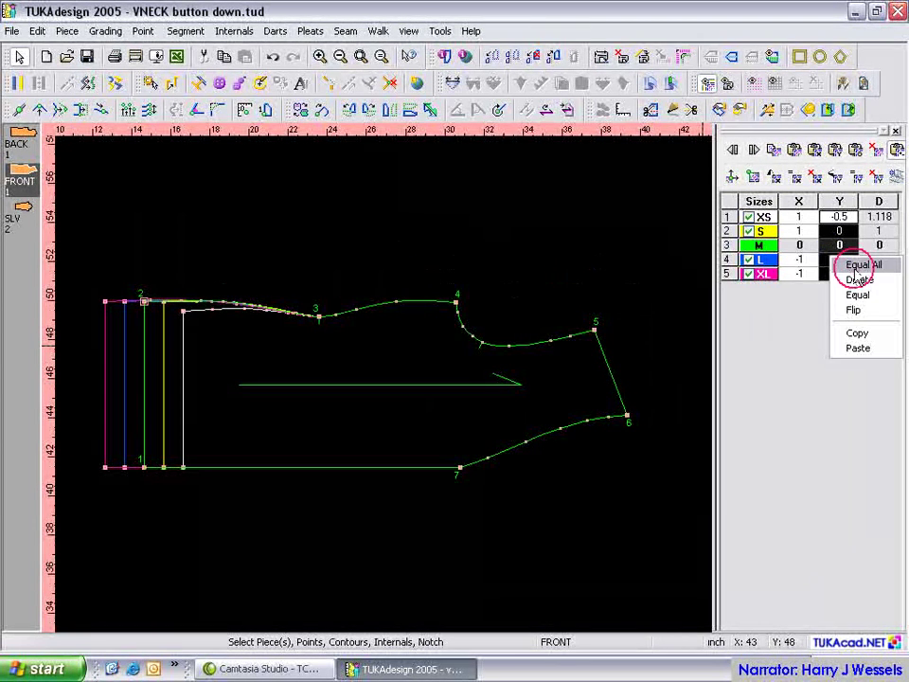
{"action": "left_click", "coordinate": [852, 264]}
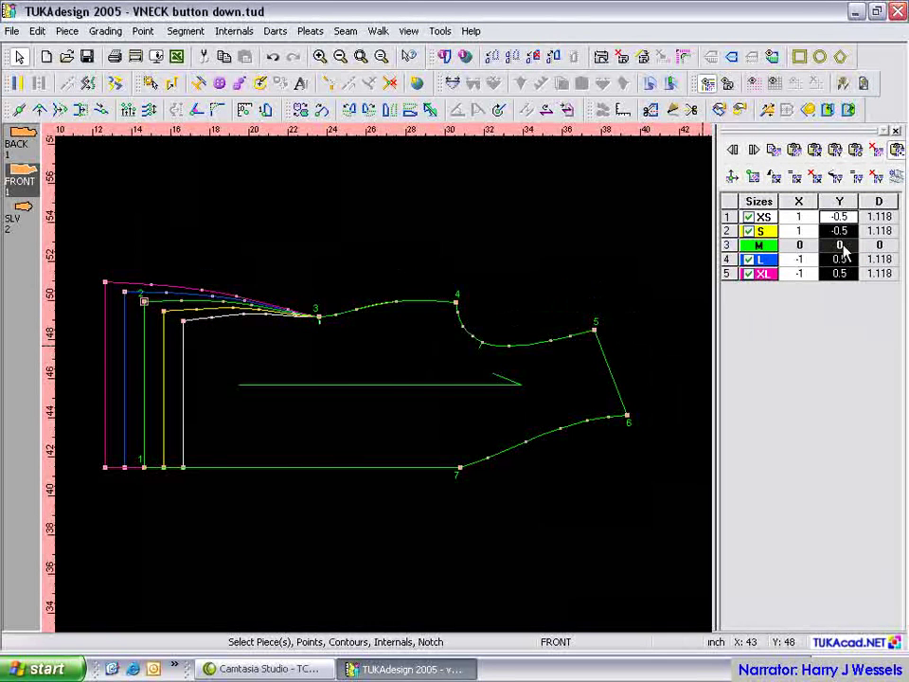
{"action": "left_click", "coordinate": [316, 318]}
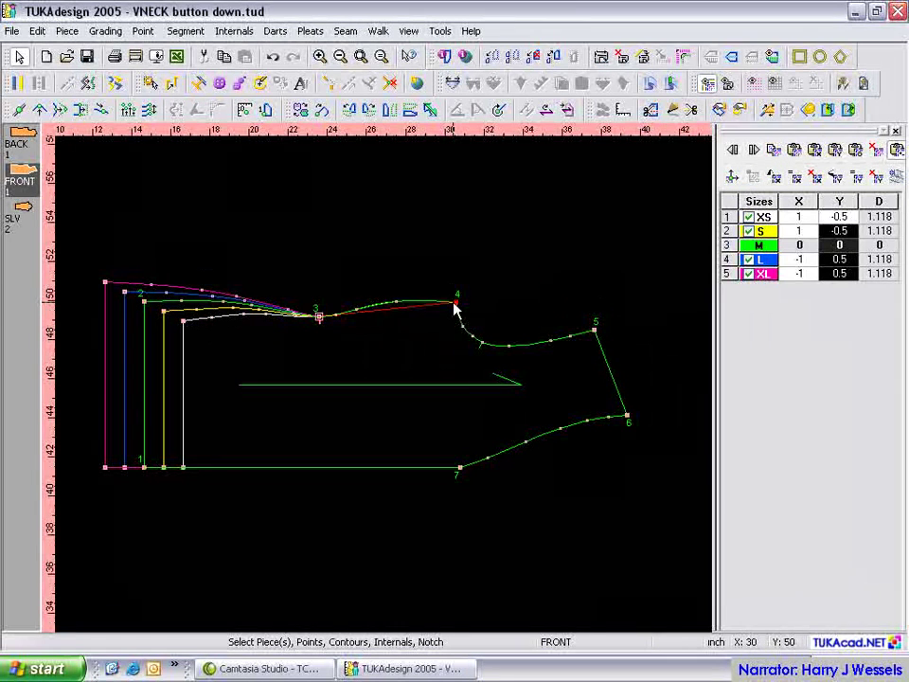
{"action": "left_click", "coordinate": [834, 151]}
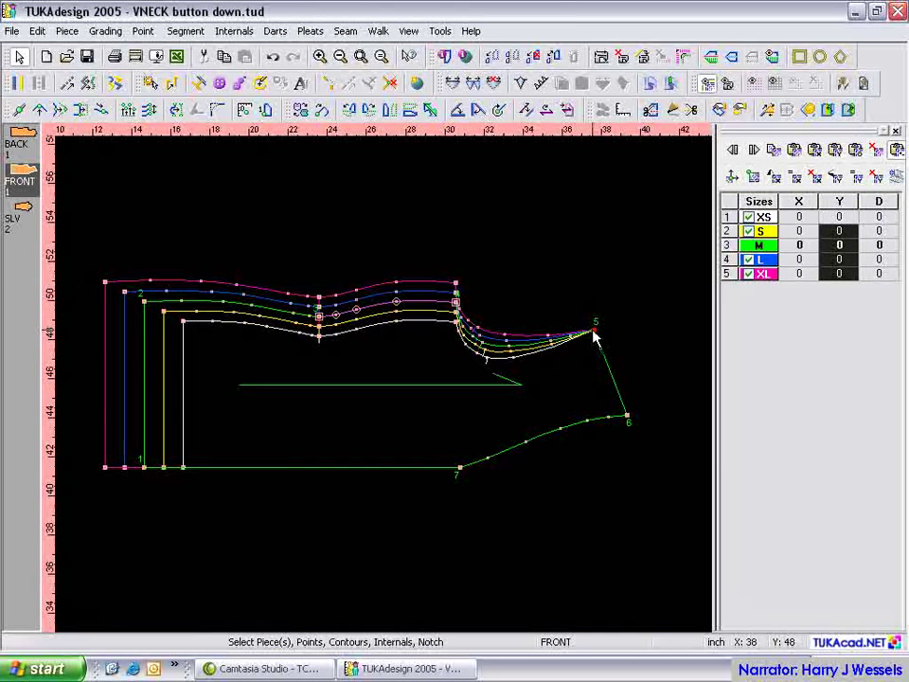
Step: Grade the front's shoulder point 5 by -0.25 in Y, equal across all sizes
{"action": "left_click", "coordinate": [842, 217]}
{"action": "left_click_drag", "start_coordinate": [842, 216], "coordinate": [844, 296]}
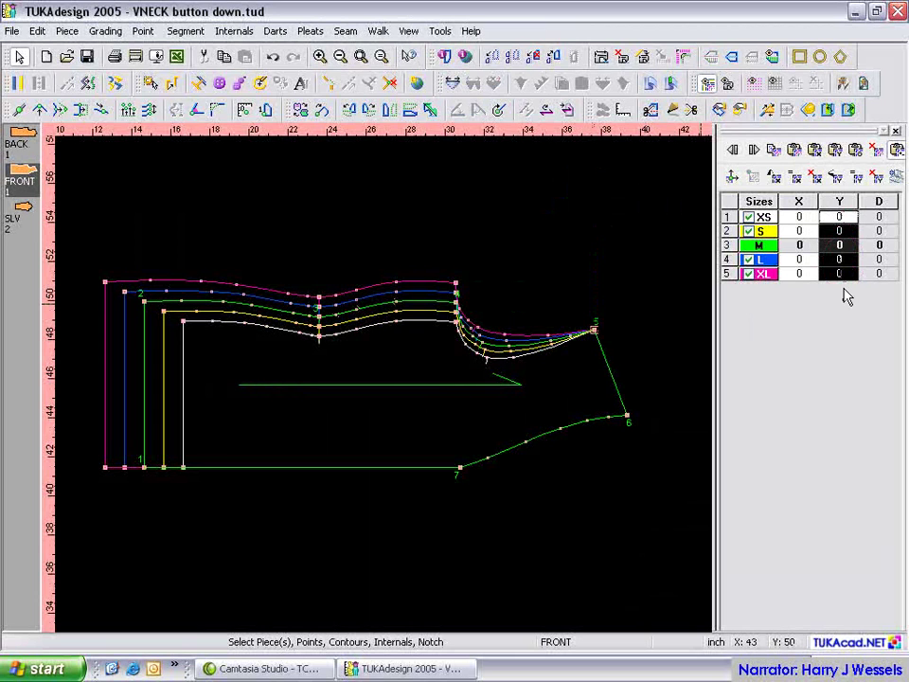
{"action": "type", "text": "-.25"}
{"action": "right_click", "coordinate": [833, 257]}
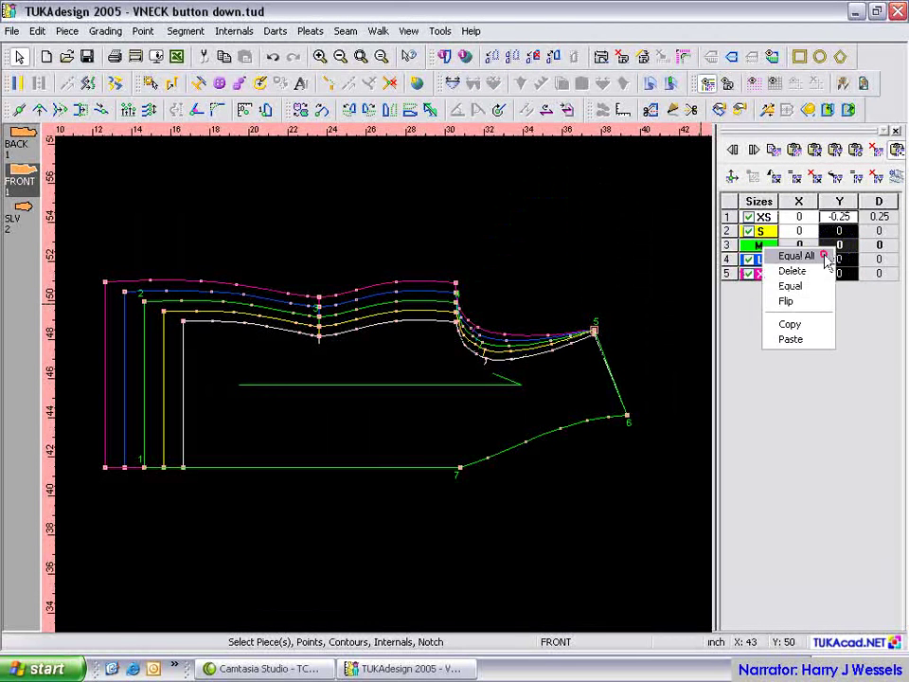
{"action": "left_click", "coordinate": [826, 257]}
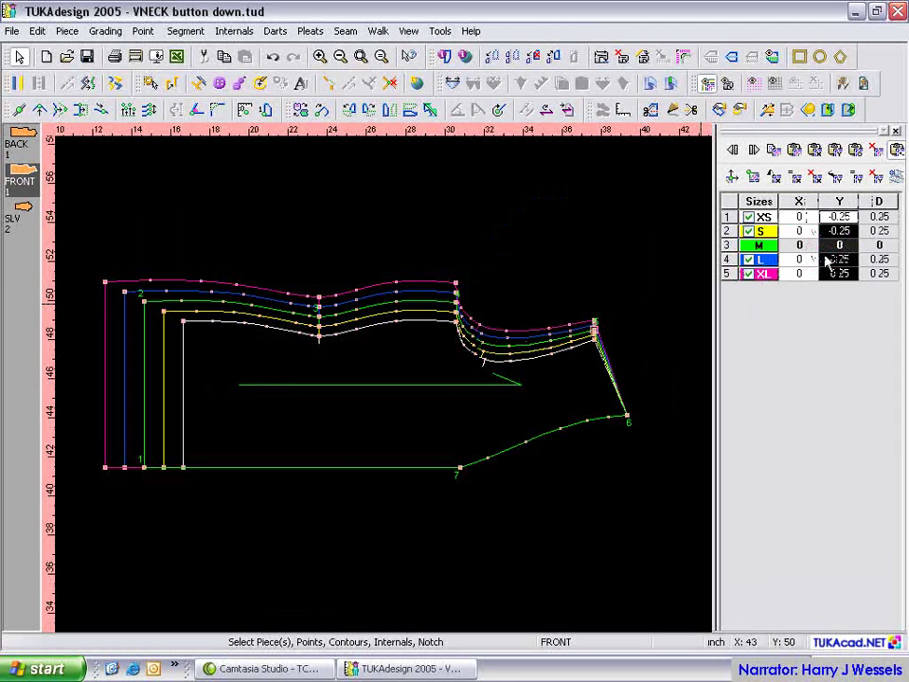
Step: Grade point 5 by -0.125 in X, equal across all sizes, and paste the X grading onto neck point 6
{"action": "left_click_drag", "start_coordinate": [798, 217], "coordinate": [807, 298]}
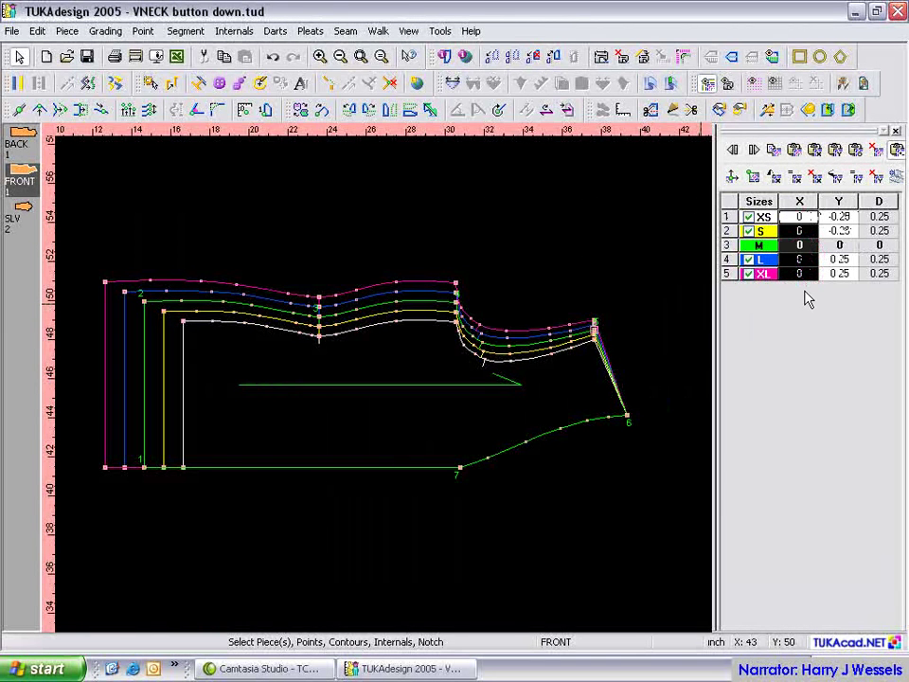
{"action": "type", "text": "-0.125"}
{"action": "key", "text": "Return"}
{"action": "right_click", "coordinate": [792, 253]}
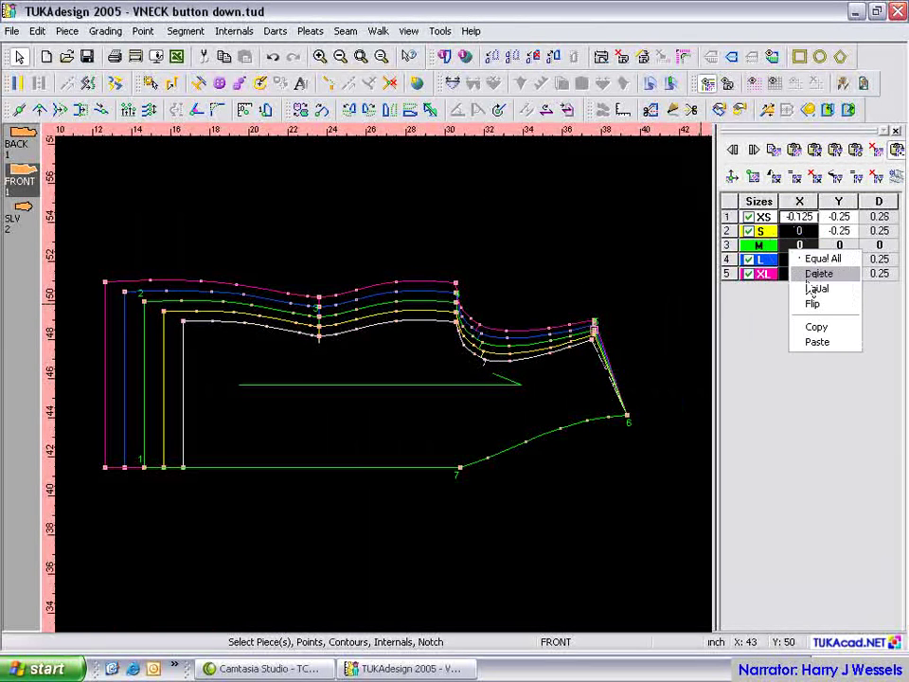
{"action": "left_click", "coordinate": [820, 258]}
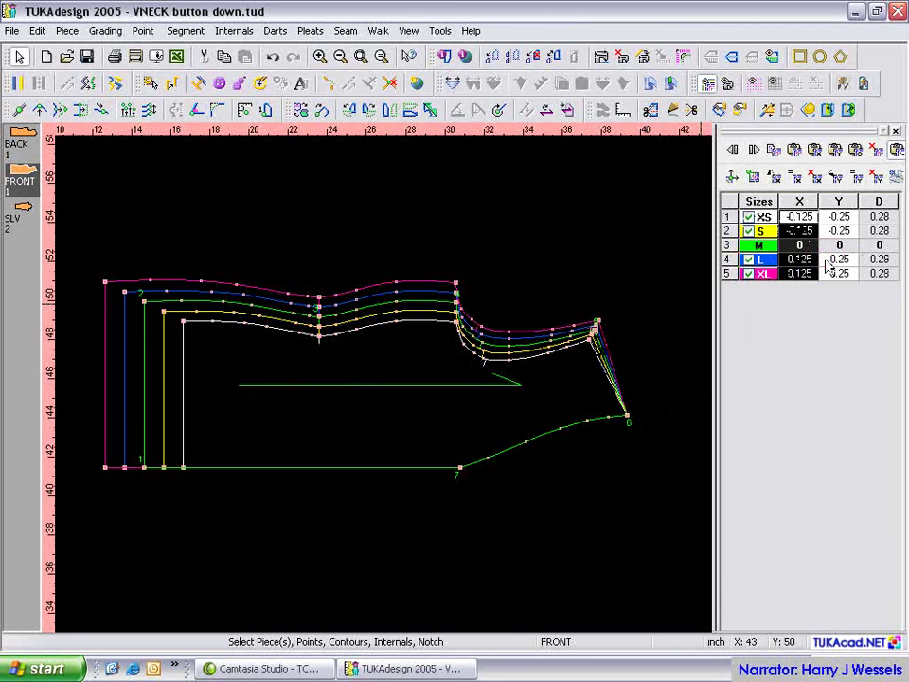
{"action": "left_click", "coordinate": [754, 152]}
{"action": "left_click", "coordinate": [815, 157]}
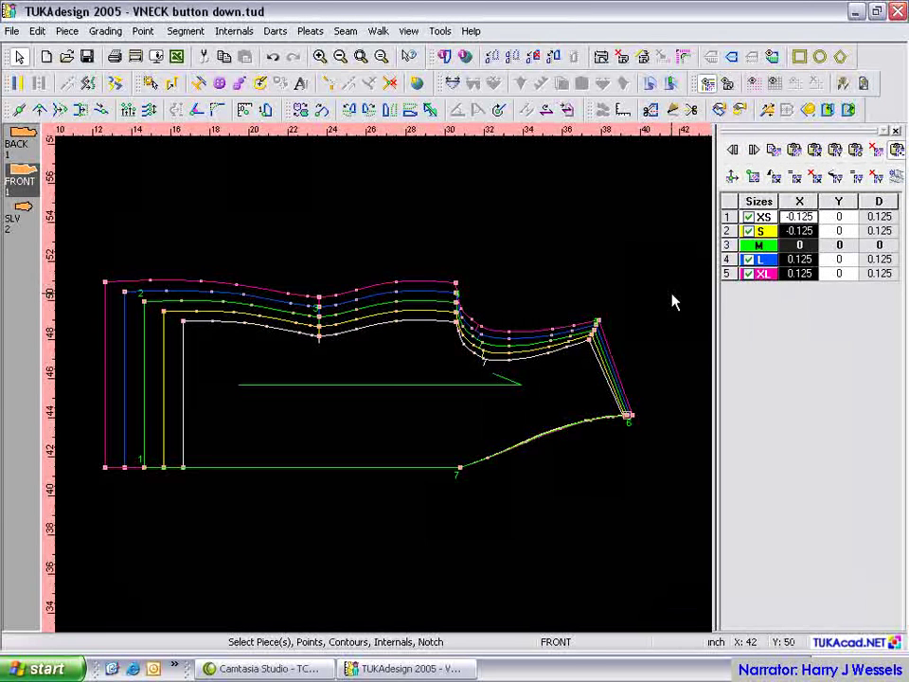
Step: Bring the back piece into the working area and copy the grading of the front's hem points 1 and 2 onto the matching back hem points
{"action": "left_click", "coordinate": [23, 144]}
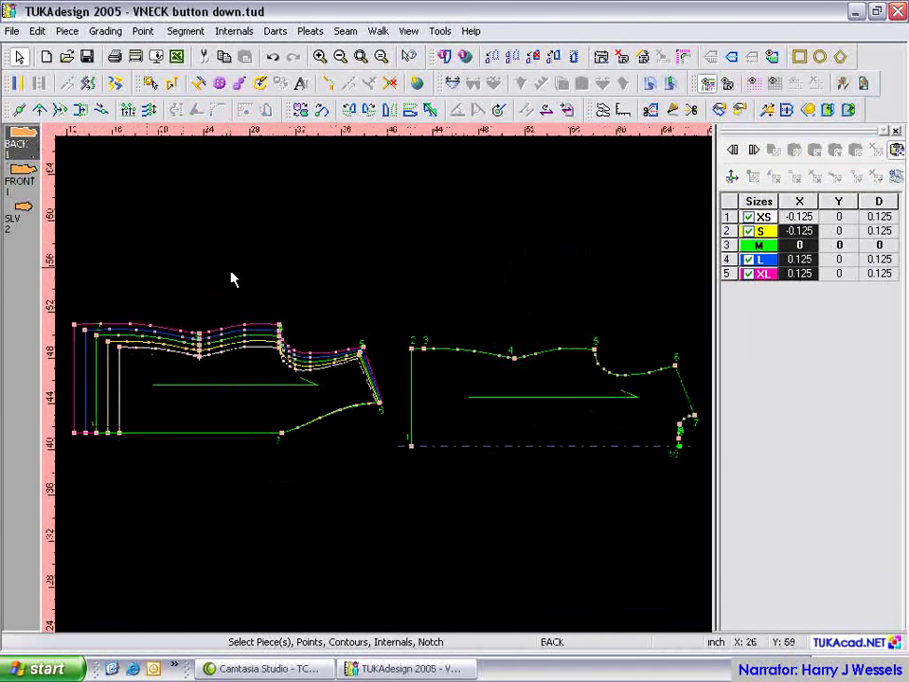
{"action": "left_click", "coordinate": [121, 421]}
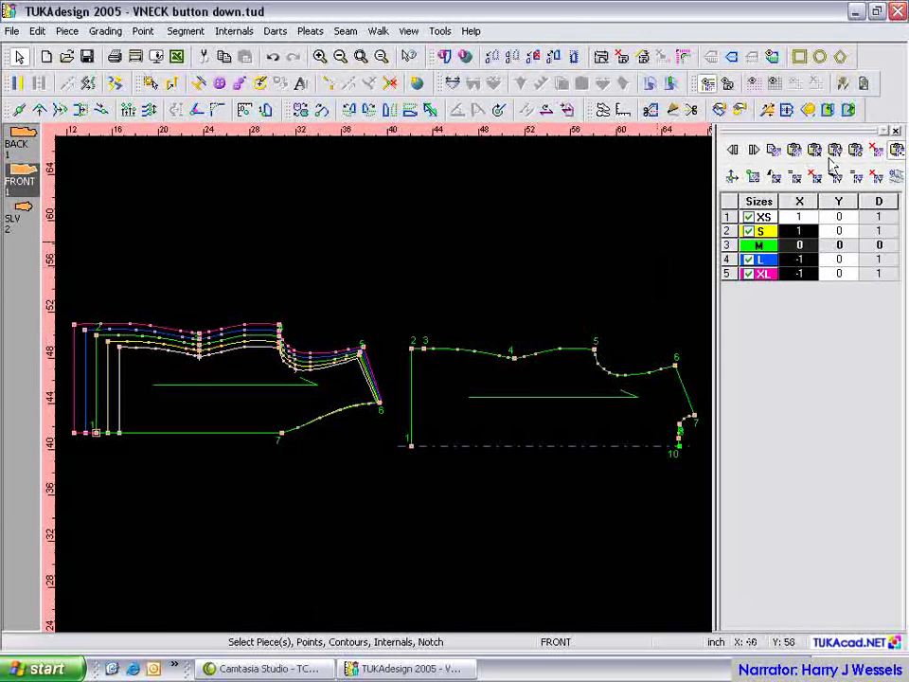
{"action": "left_click", "coordinate": [412, 444]}
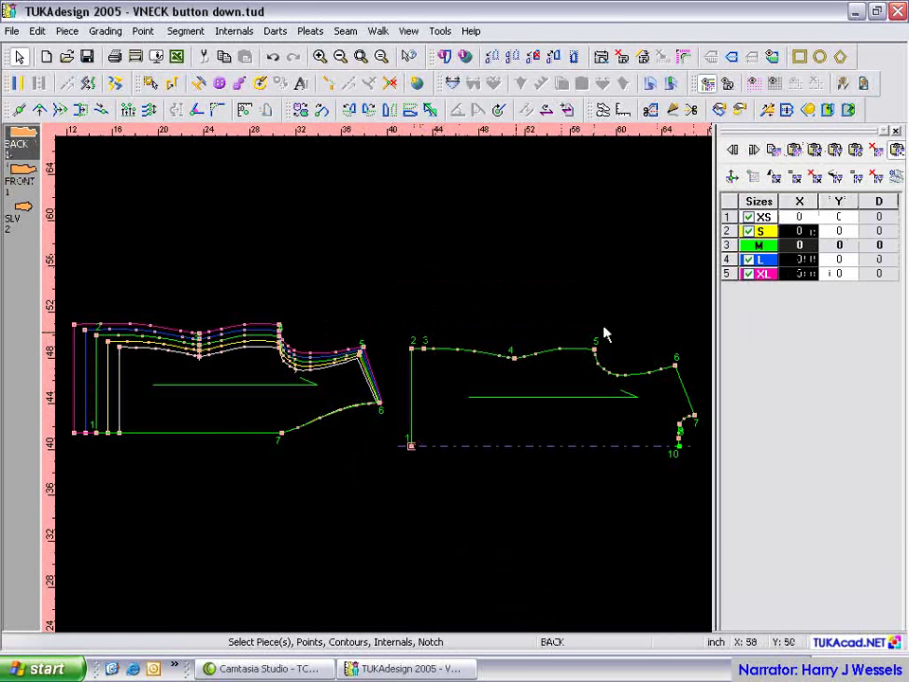
{"action": "left_click", "coordinate": [97, 333]}
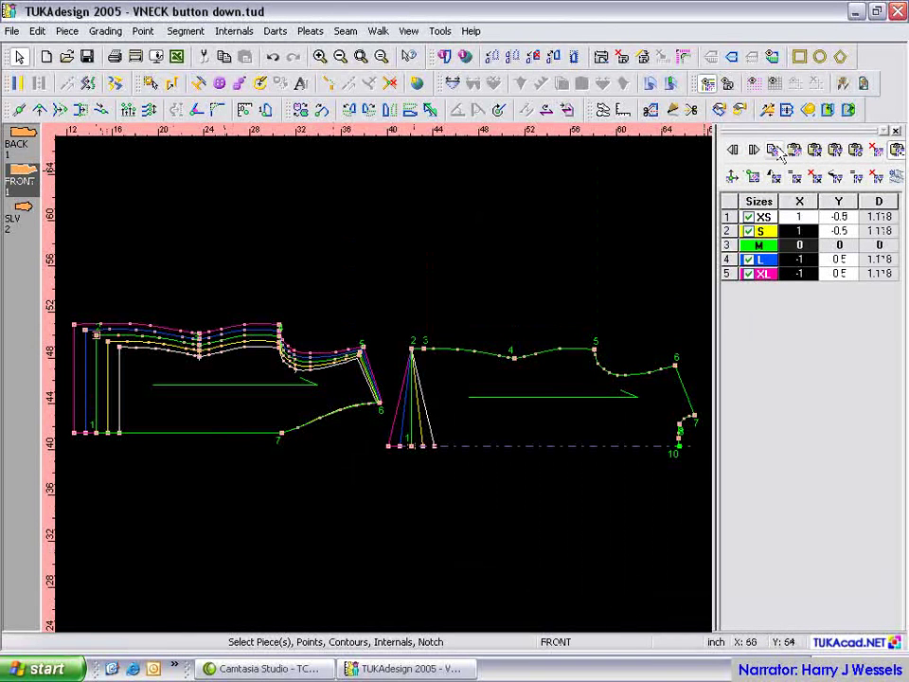
{"action": "left_click", "coordinate": [425, 351]}
{"action": "left_click", "coordinate": [795, 152]}
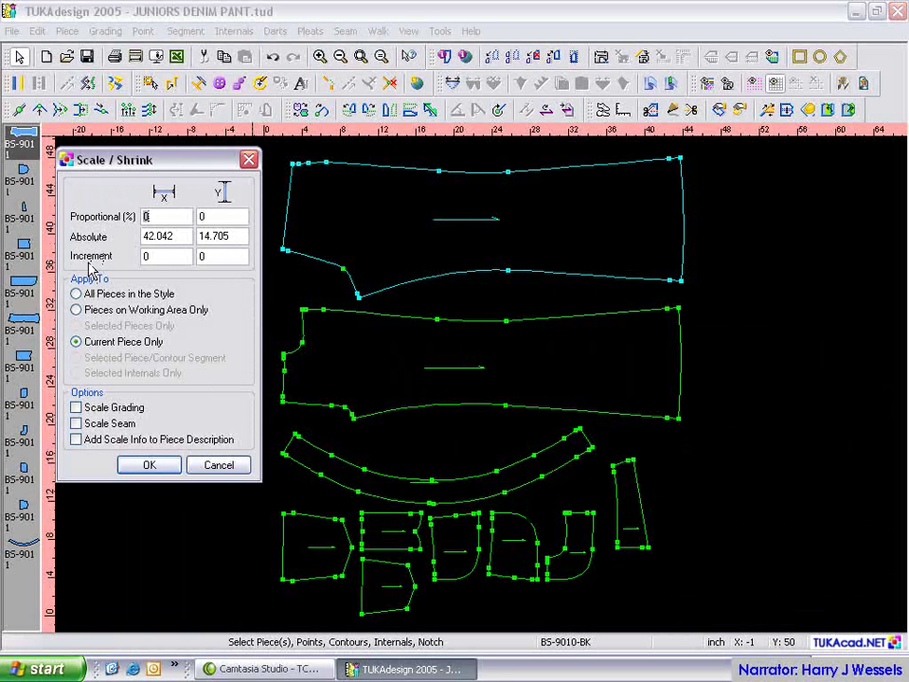
Step: Set the current denim pant piece's proportional scaling to 7% in X and 5% in Y
{"action": "type", "text": "7"}
{"action": "key", "text": "Tab"}
{"action": "type", "text": "5"}
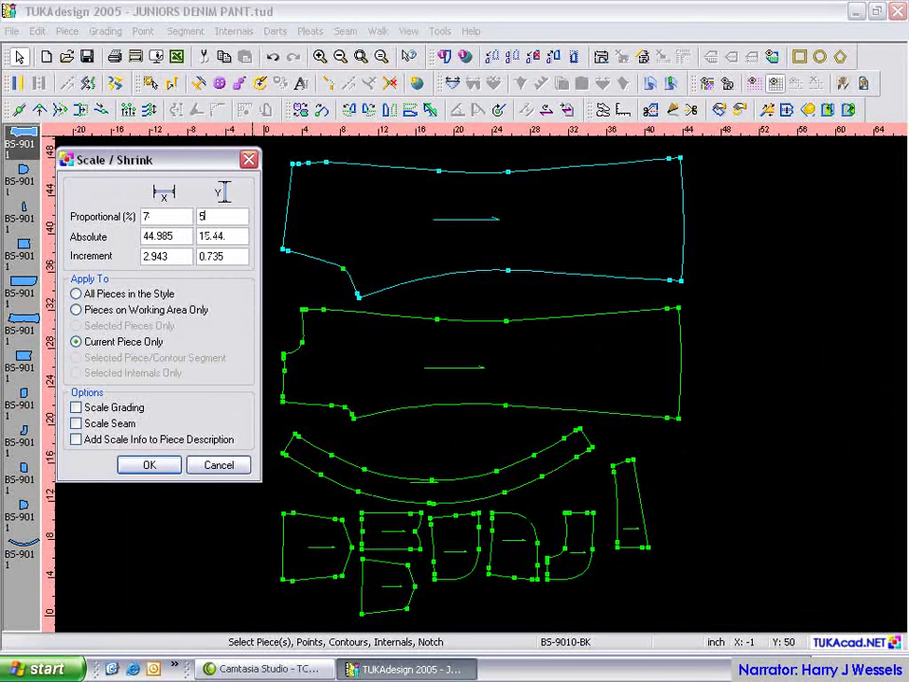
{"action": "left_click", "coordinate": [176, 256]}
{"action": "left_click", "coordinate": [235, 255]}
{"action": "left_click", "coordinate": [84, 222]}
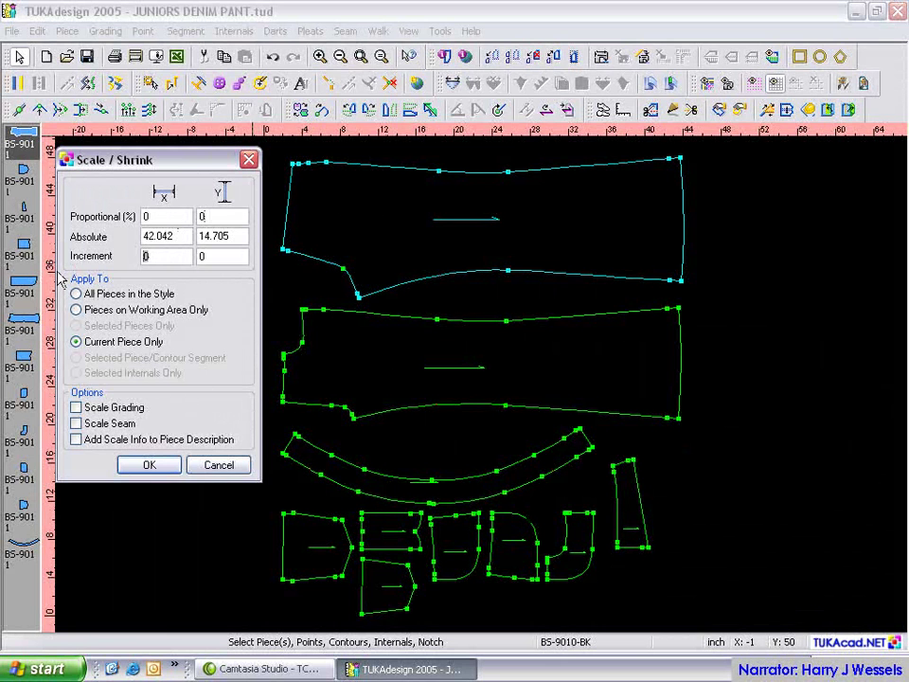
Step: Set the scaling increment to 1.5 inches in X and 1 inch in Y
{"action": "type", "text": "1.5"}
{"action": "left_click", "coordinate": [202, 257]}
{"action": "type", "text": "1"}
{"action": "left_click", "coordinate": [211, 217]}
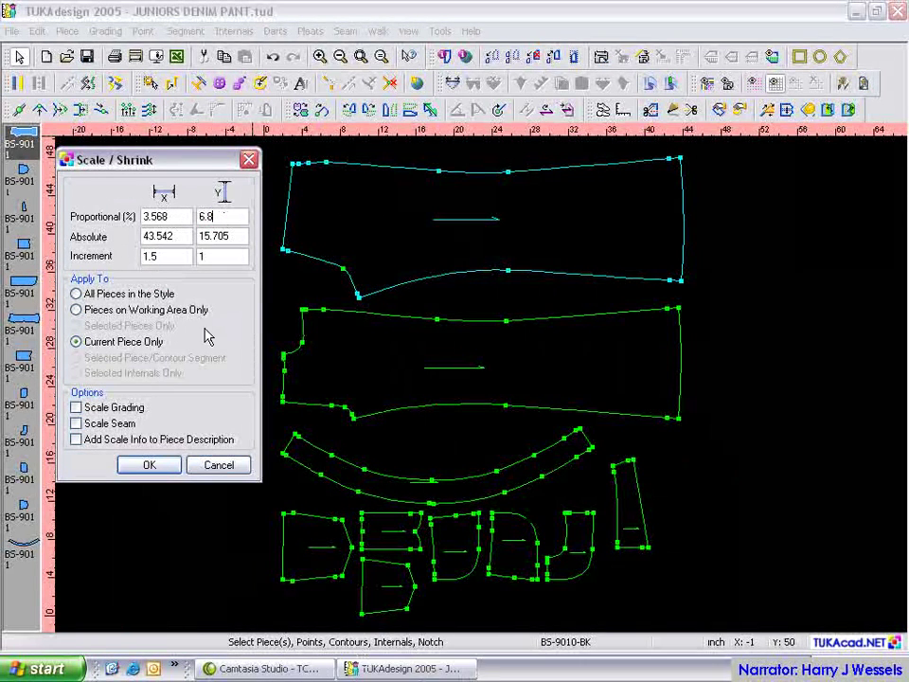
Step: Apply the scaling to all pieces in the style, with Scale Grading enabled
{"action": "left_click", "coordinate": [76, 294]}
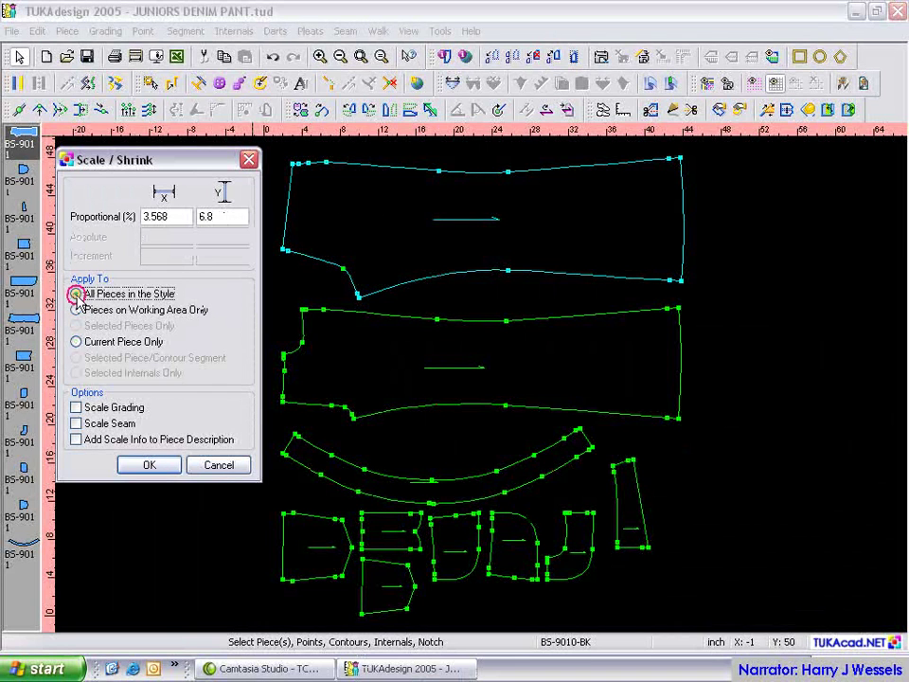
{"action": "left_click", "coordinate": [76, 309]}
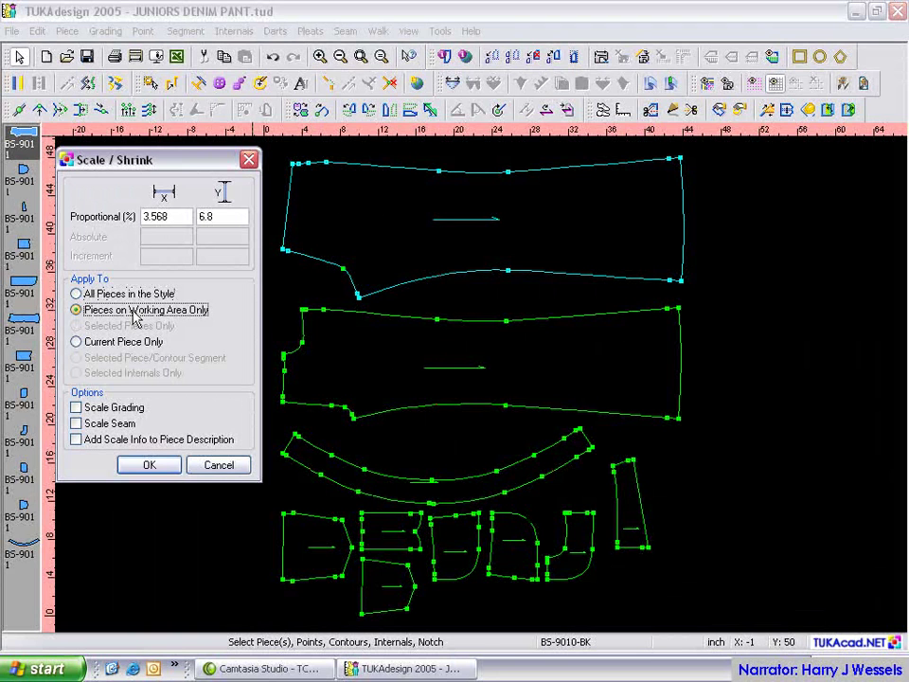
{"action": "left_click", "coordinate": [76, 342]}
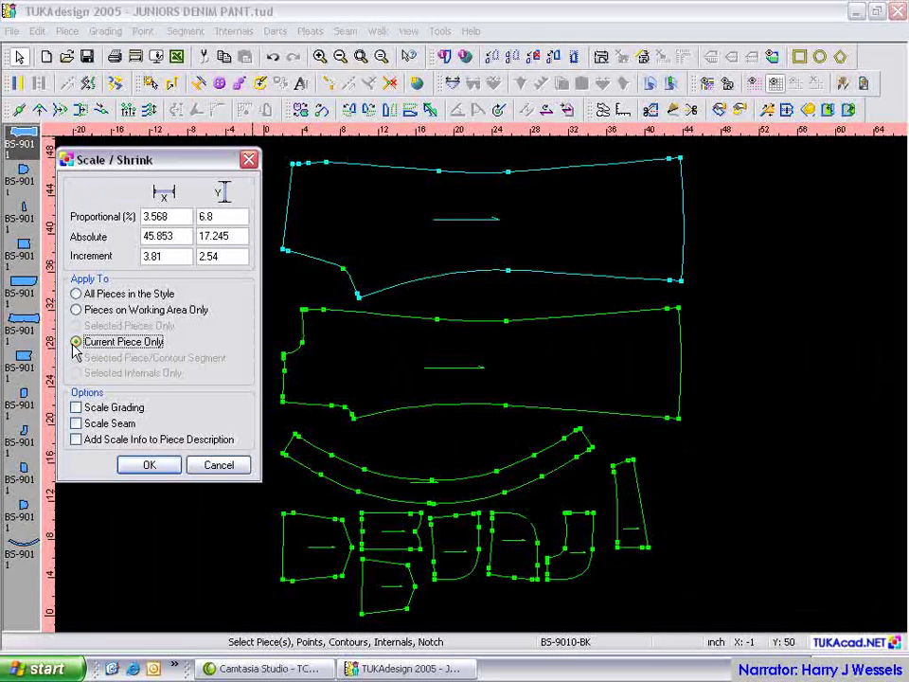
{"action": "left_click", "coordinate": [76, 293]}
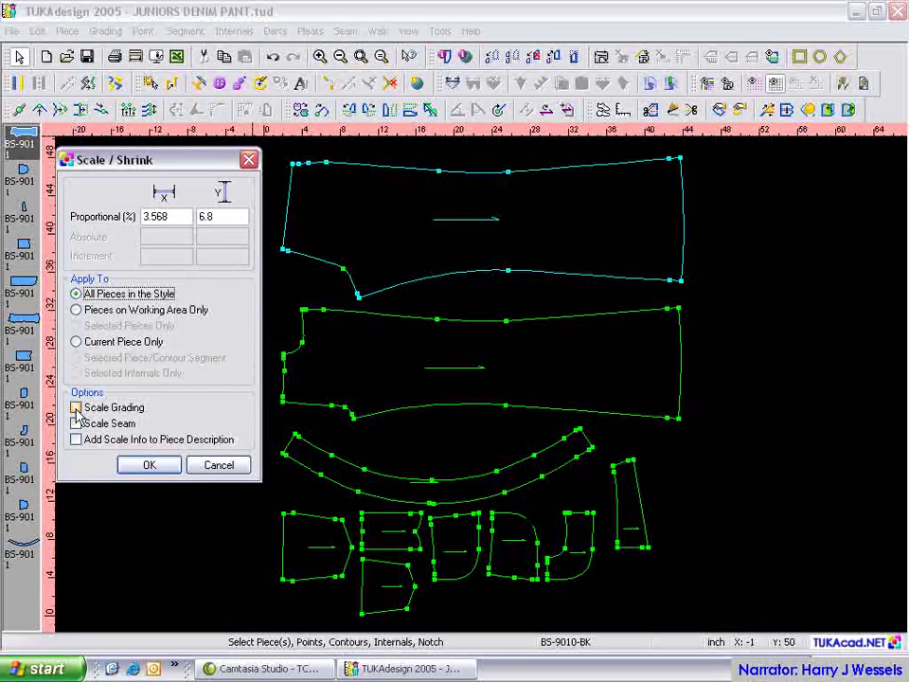
{"action": "left_click", "coordinate": [76, 408]}
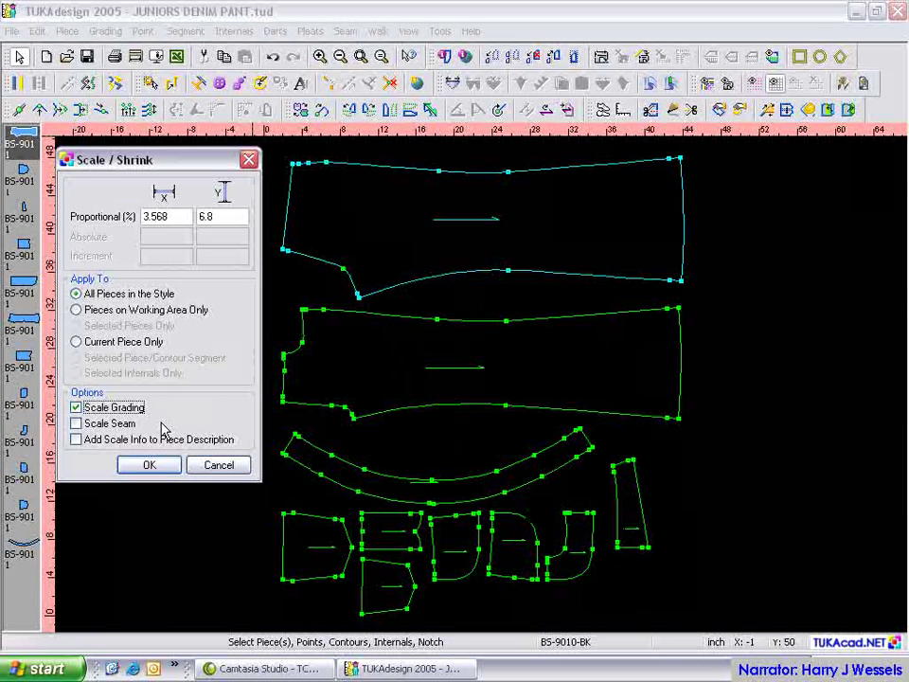
{"action": "left_click", "coordinate": [137, 466]}
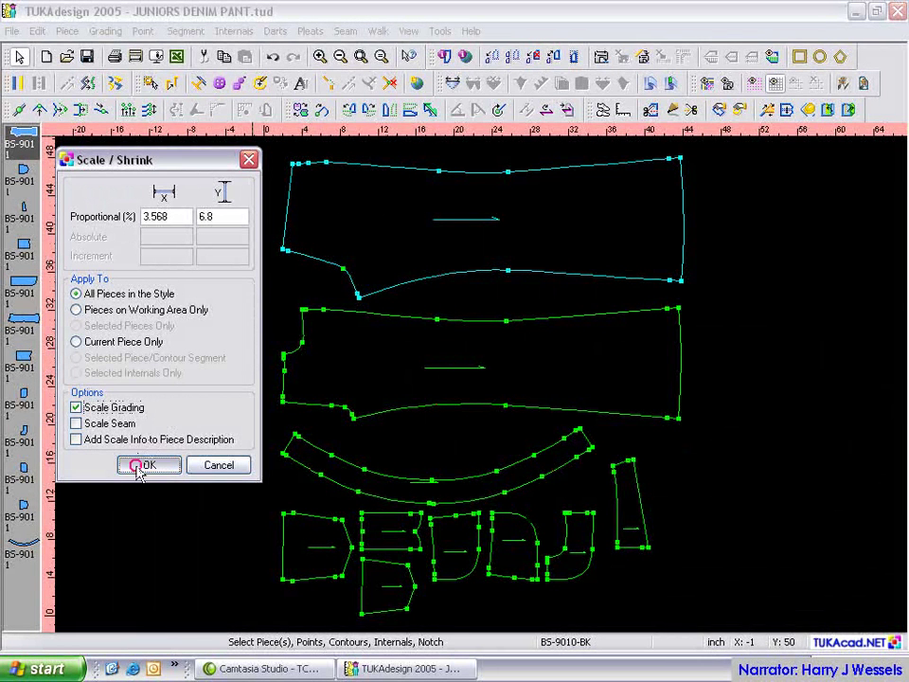
{"action": "left_click", "coordinate": [319, 56]}
{"action": "left_click_drag", "start_coordinate": [405, 220], "coordinate": [512, 280]}
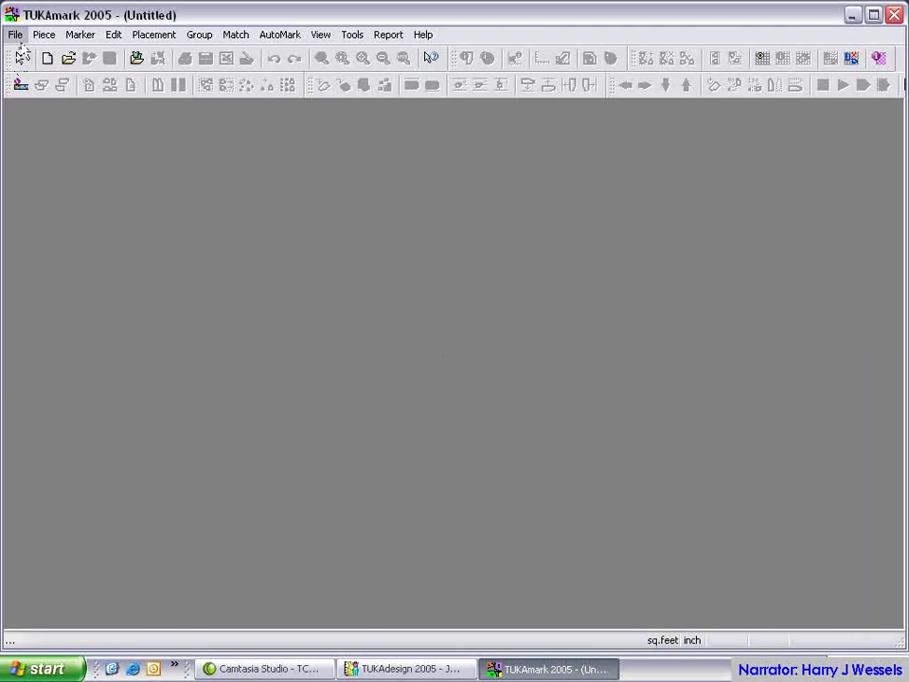
Step: Switch to TUKAmark and open the style s100 board short.tud for a new marker
{"action": "left_click", "coordinate": [17, 35]}
{"action": "left_click", "coordinate": [43, 171]}
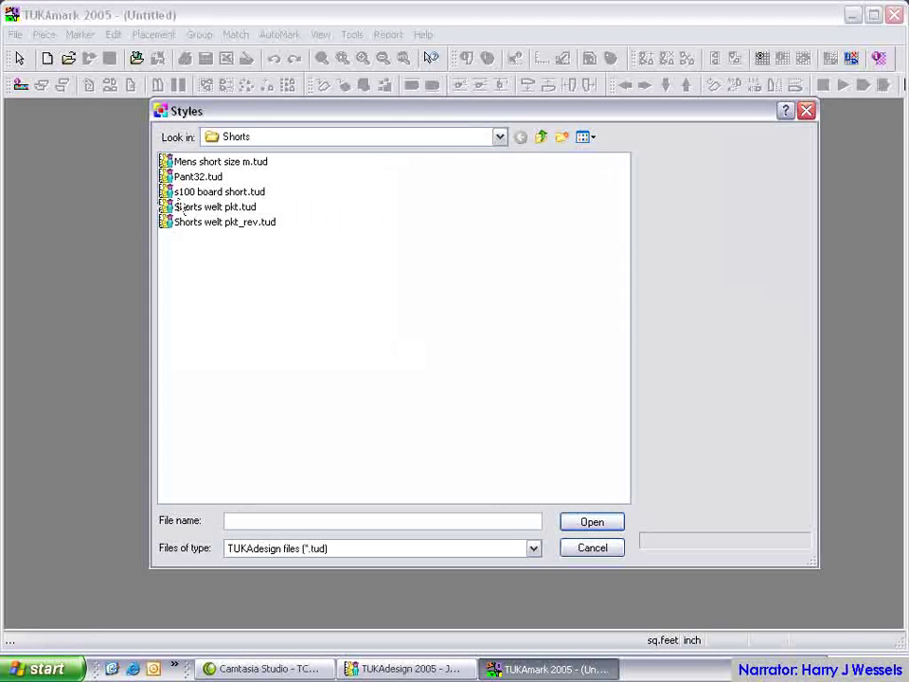
{"action": "double_click", "coordinate": [185, 190]}
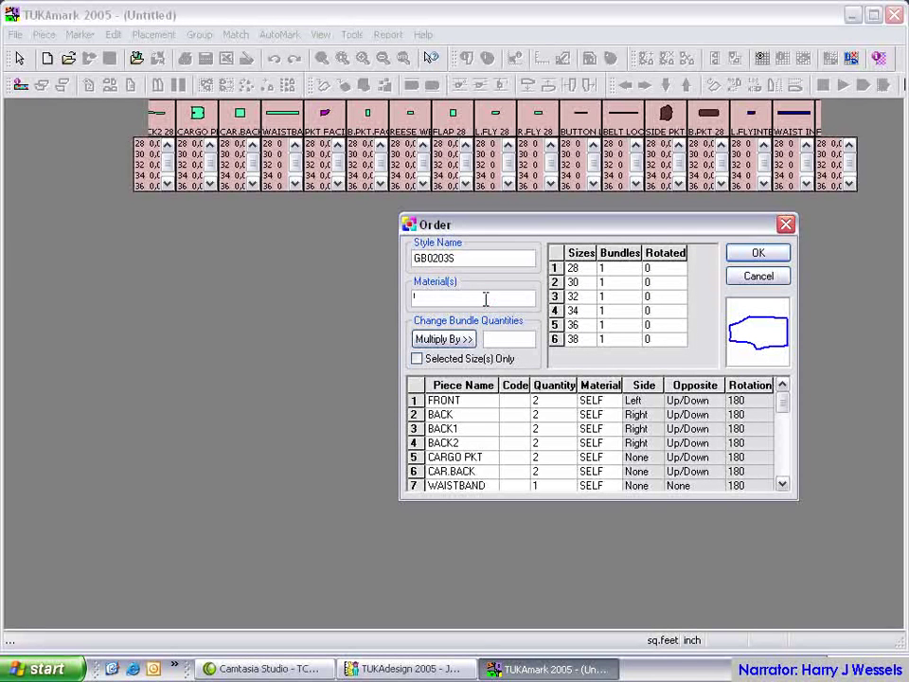
Step: Restrict the order to the material SELF
{"action": "type", "text": "SELF"}
{"action": "left_click", "coordinate": [606, 402]}
{"action": "left_click", "coordinate": [609, 415]}
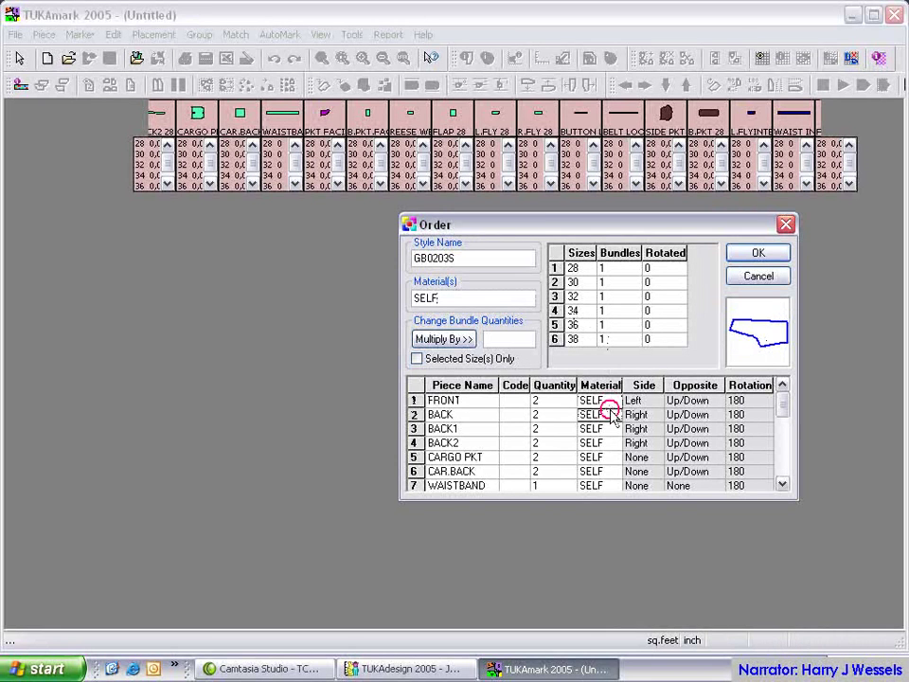
{"action": "left_click", "coordinate": [616, 442]}
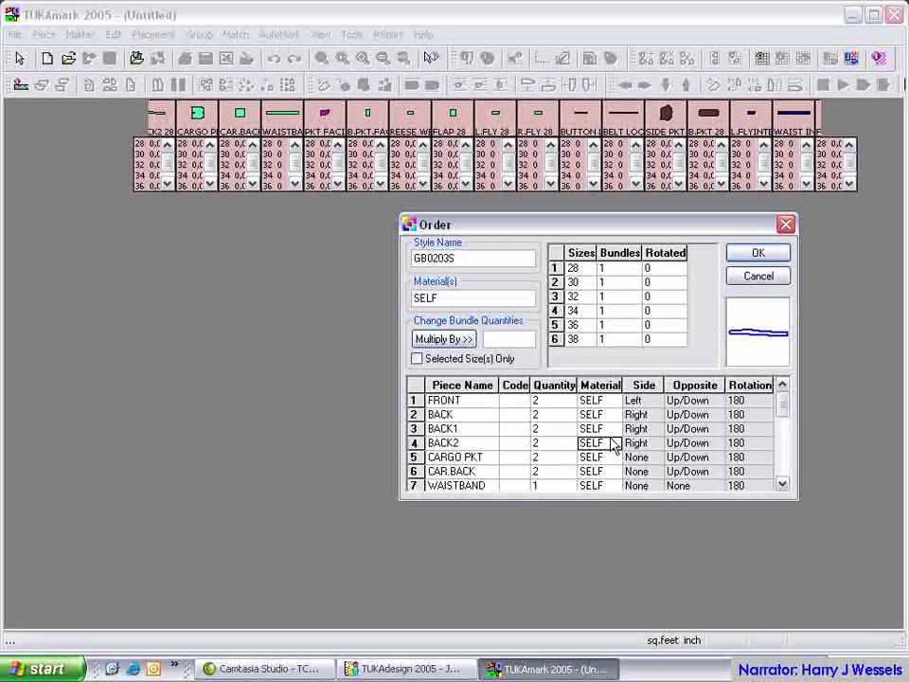
{"action": "left_click", "coordinate": [608, 401]}
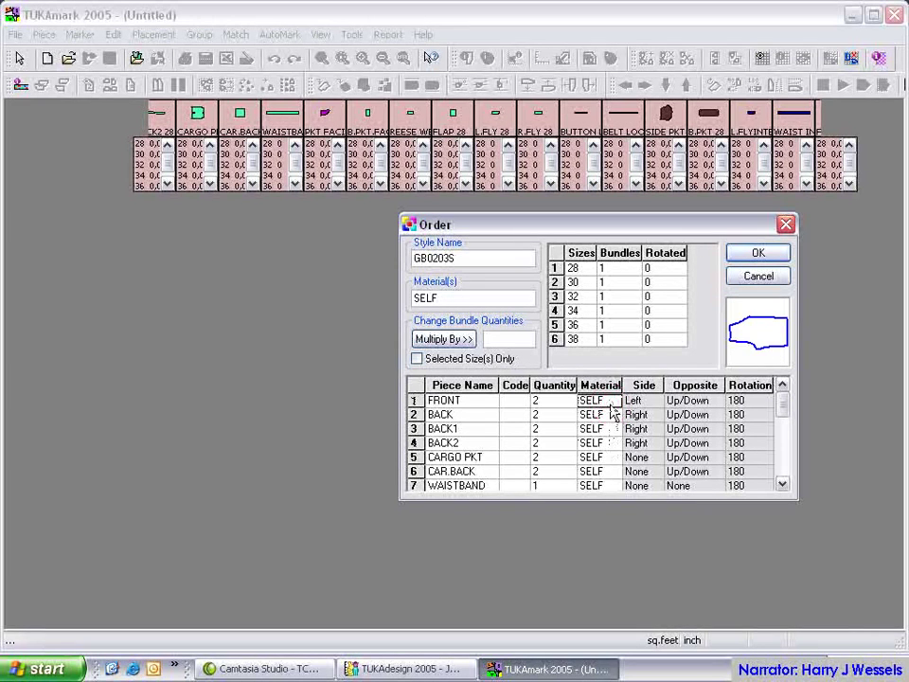
Step: Set the bundles to 2 for size 30, 3 for size 32 and 2 for size 34, and finish the order and style selection
{"action": "left_click", "coordinate": [610, 283]}
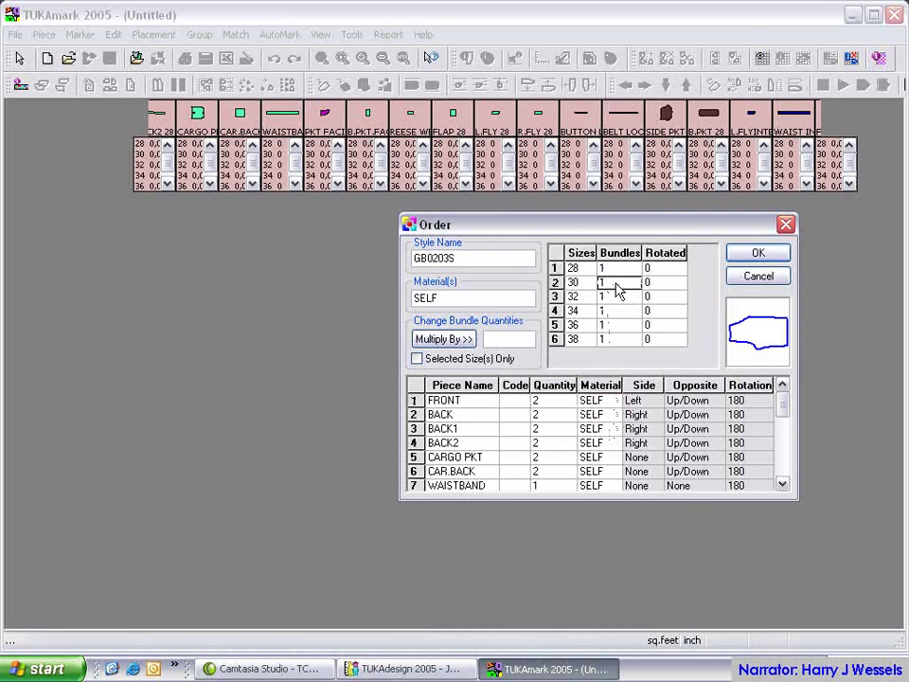
{"action": "type", "text": "2"}
{"action": "left_click", "coordinate": [617, 297]}
{"action": "type", "text": "3"}
{"action": "left_click", "coordinate": [616, 310]}
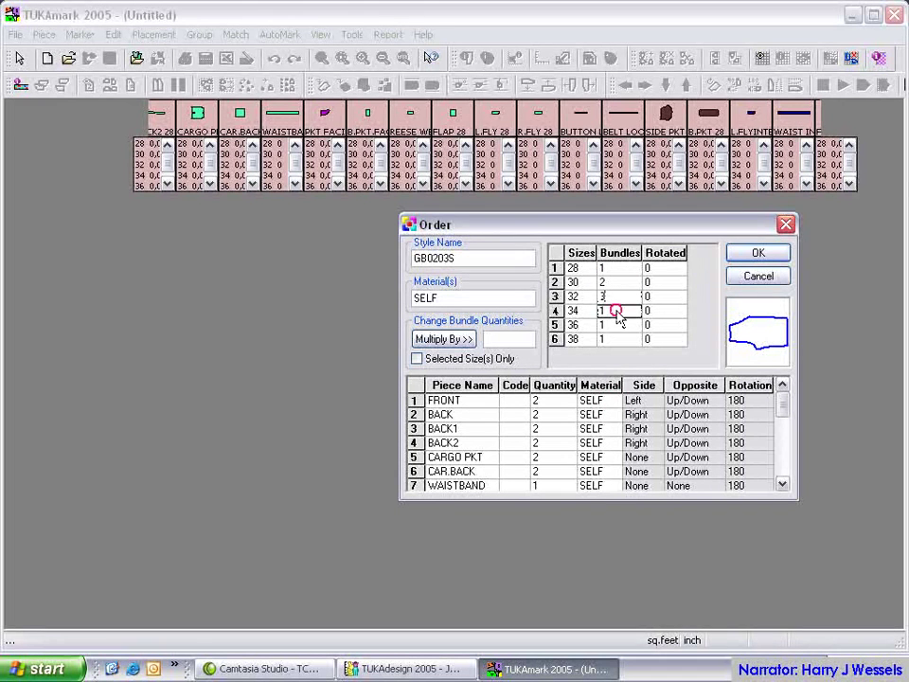
{"action": "type", "text": "2"}
{"action": "left_click", "coordinate": [620, 341]}
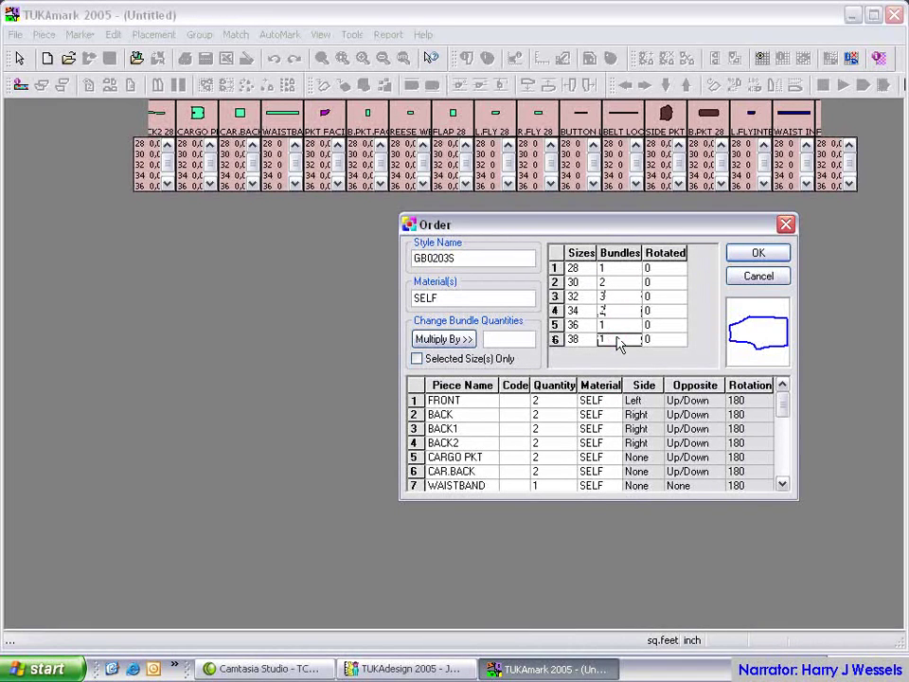
{"action": "left_click", "coordinate": [757, 252]}
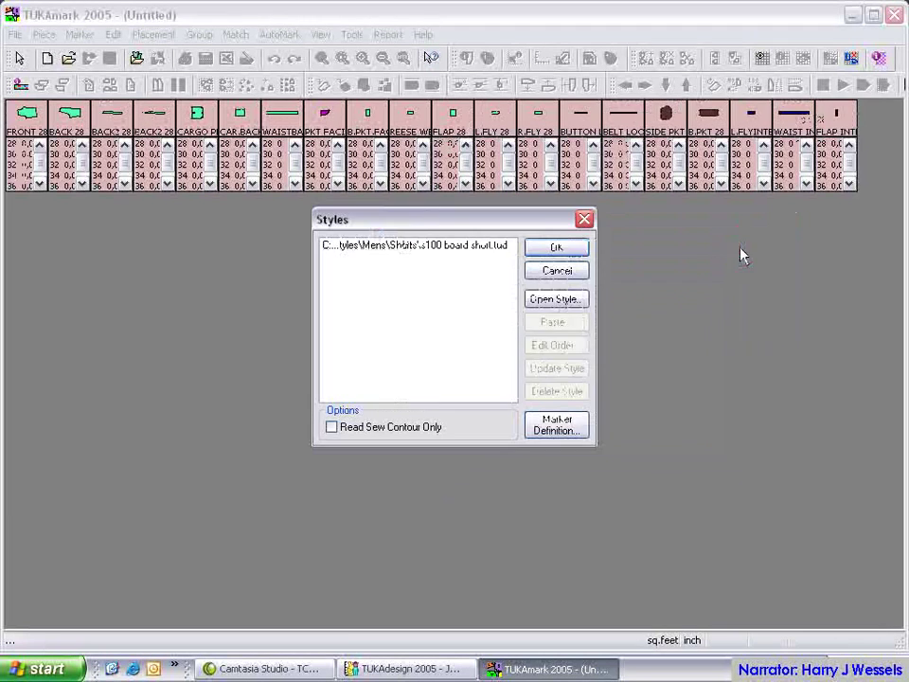
{"action": "left_click", "coordinate": [575, 247]}
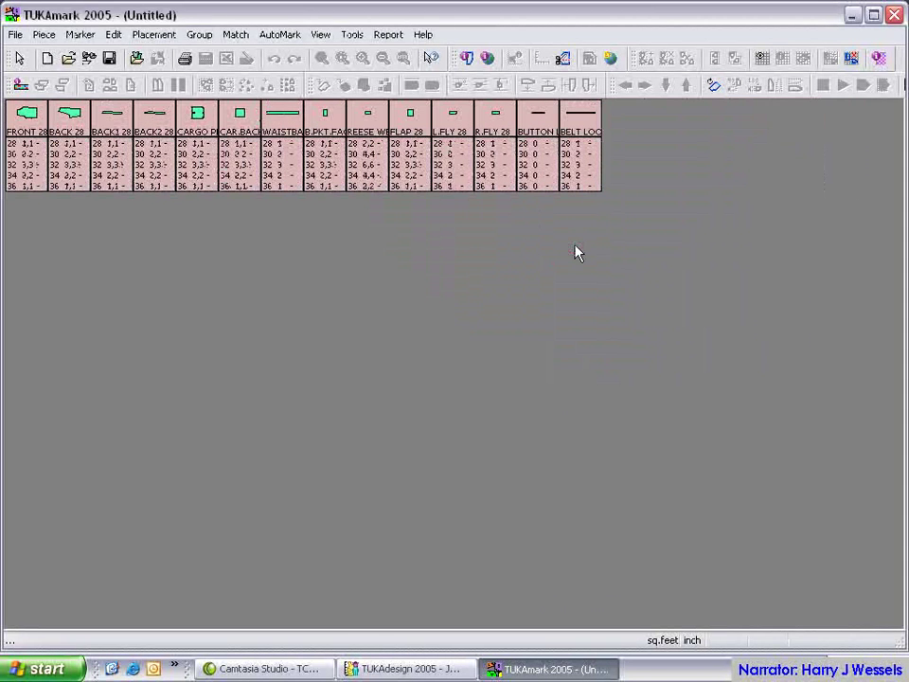
Step: Define the marker with a width of 57 inches
{"action": "left_click", "coordinate": [79, 34]}
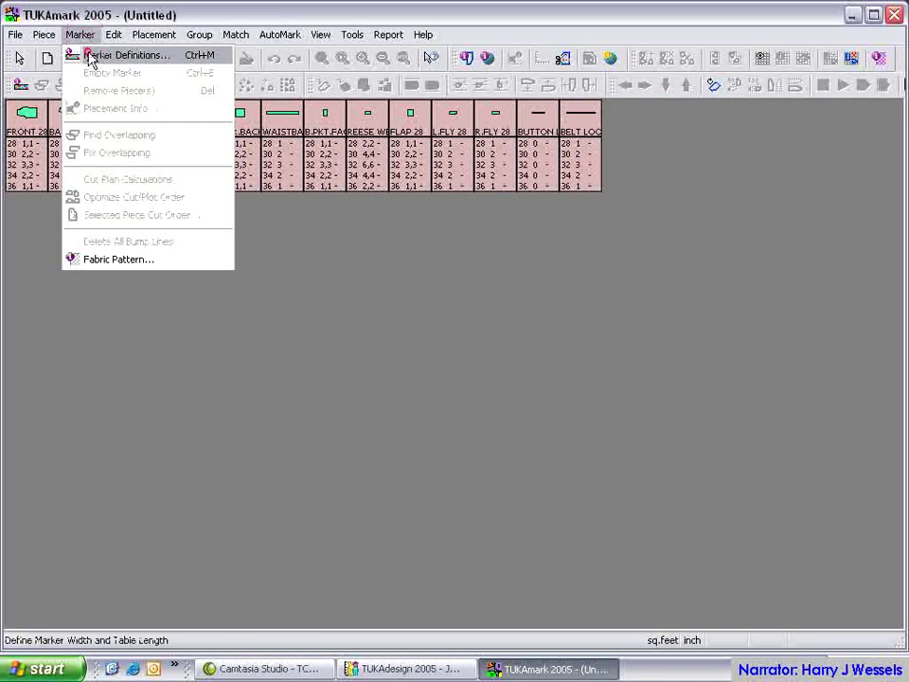
{"action": "left_click", "coordinate": [85, 55]}
{"action": "left_click", "coordinate": [332, 209]}
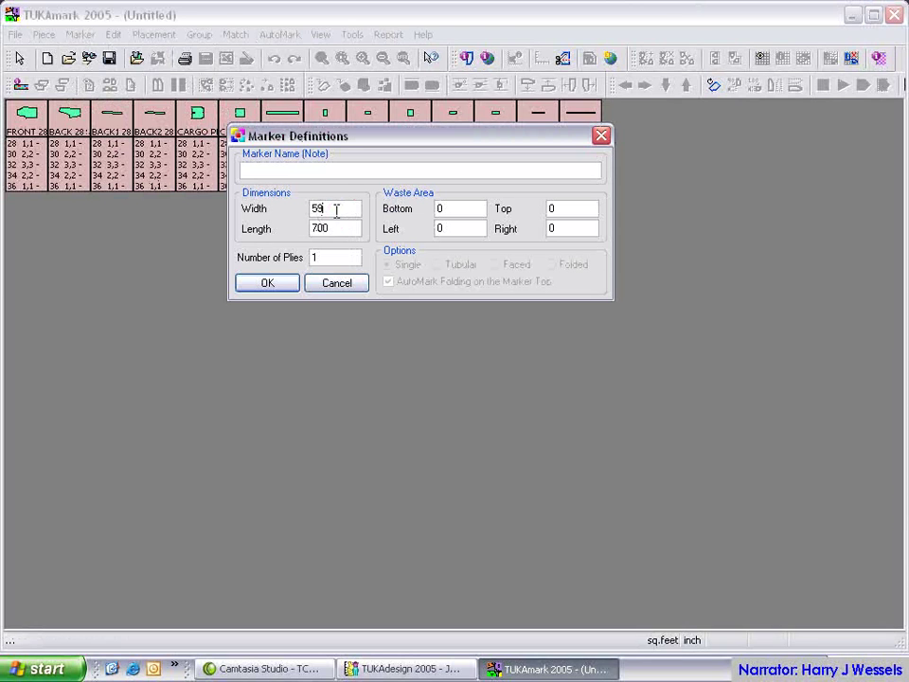
{"action": "key", "text": "BackSpace"}
{"action": "type", "text": "0"}
{"action": "left_click", "coordinate": [339, 228]}
{"action": "left_click", "coordinate": [288, 282]}
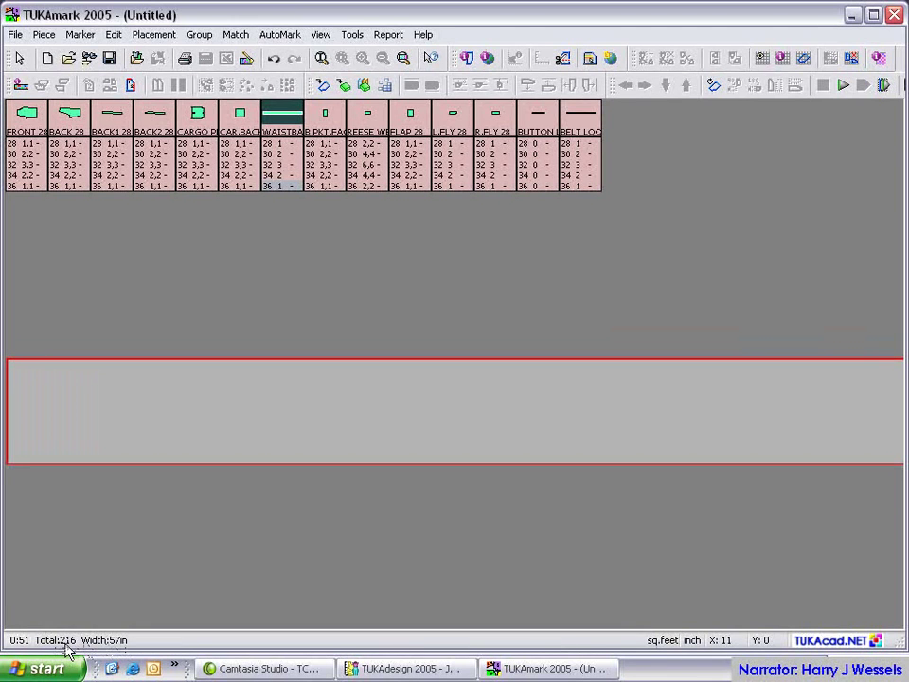
Step: Run AutoMark nesting with a 1-minute time limit, and run it again with the Blocks First option for the marker containing a block
{"action": "left_click", "coordinate": [276, 35]}
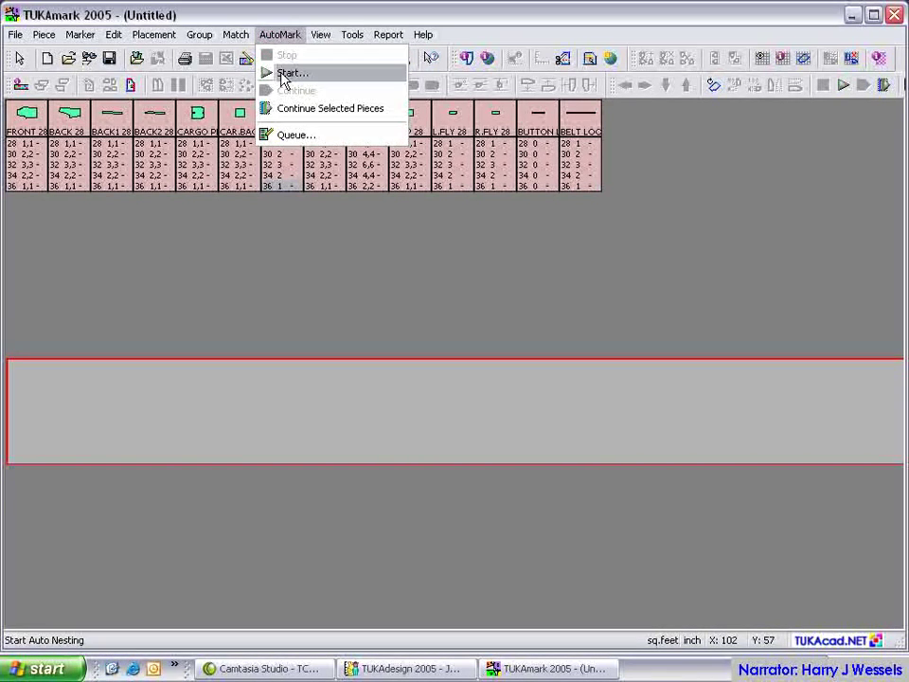
{"action": "left_click", "coordinate": [282, 75]}
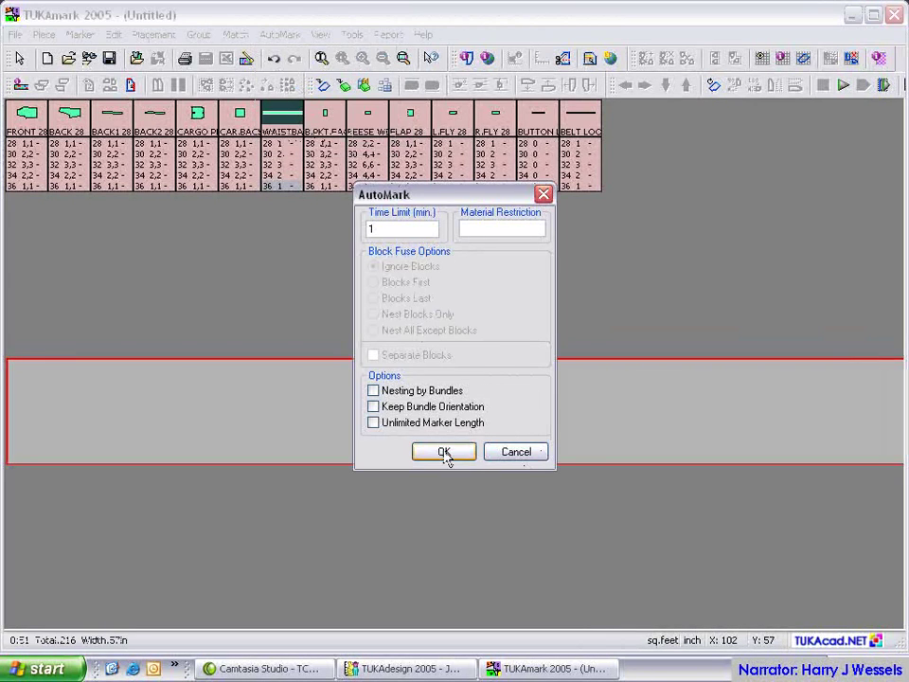
{"action": "left_click", "coordinate": [444, 451]}
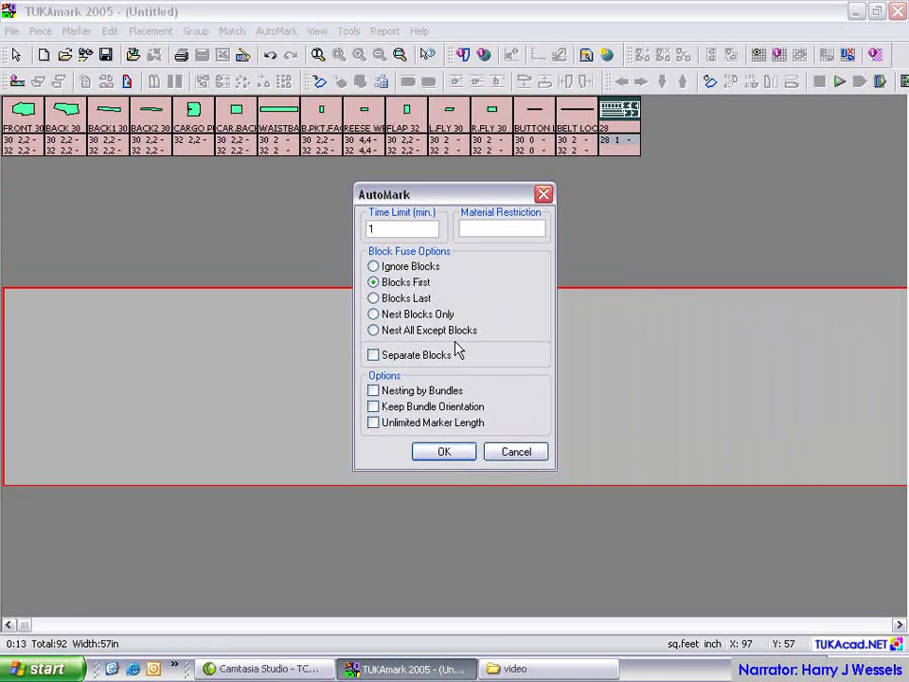
{"action": "left_click", "coordinate": [443, 451]}
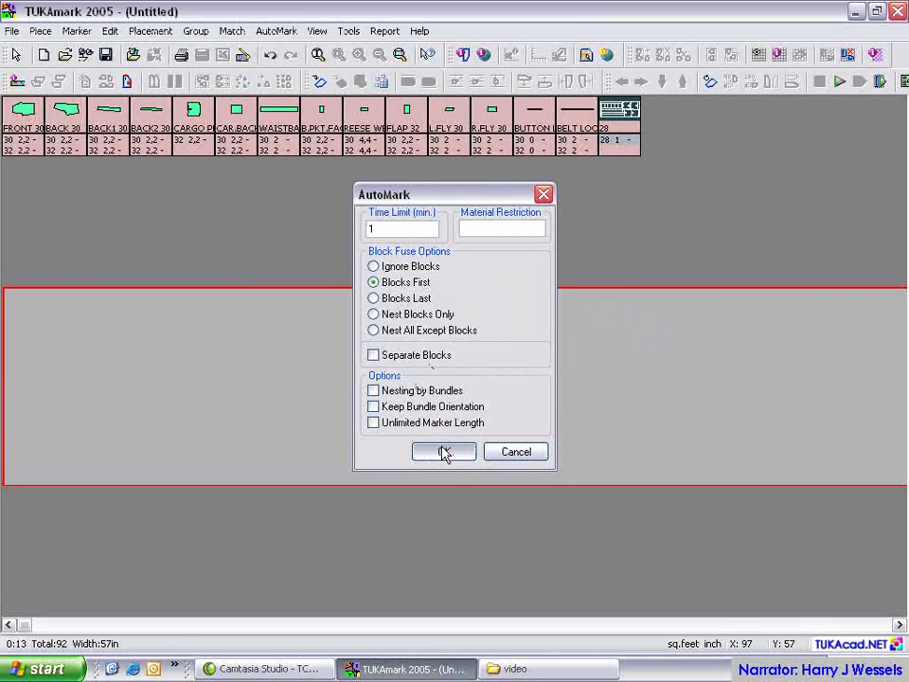